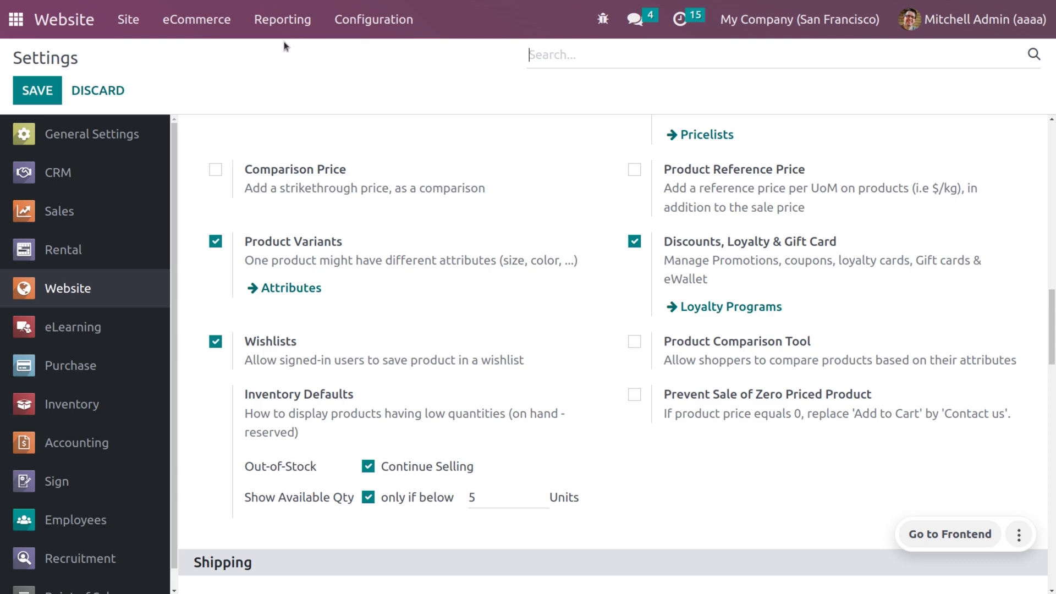
Create a new program under Gift cards & eWallet and name it "gift card".
{"action": "left_click", "coordinate": [198, 22]}
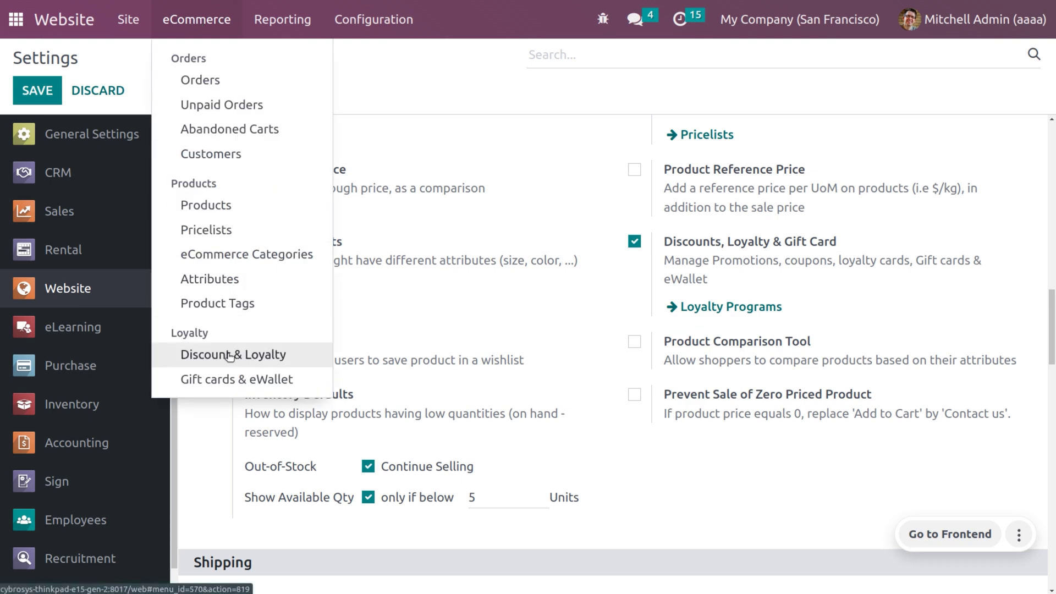
{"action": "left_click", "coordinate": [230, 380]}
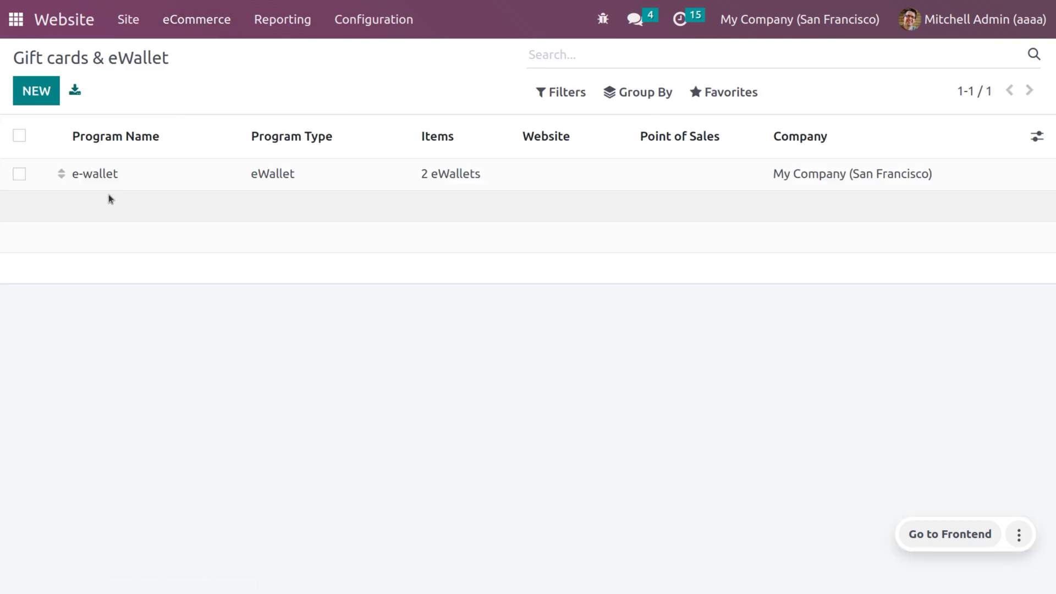
{"action": "left_click", "coordinate": [51, 97]}
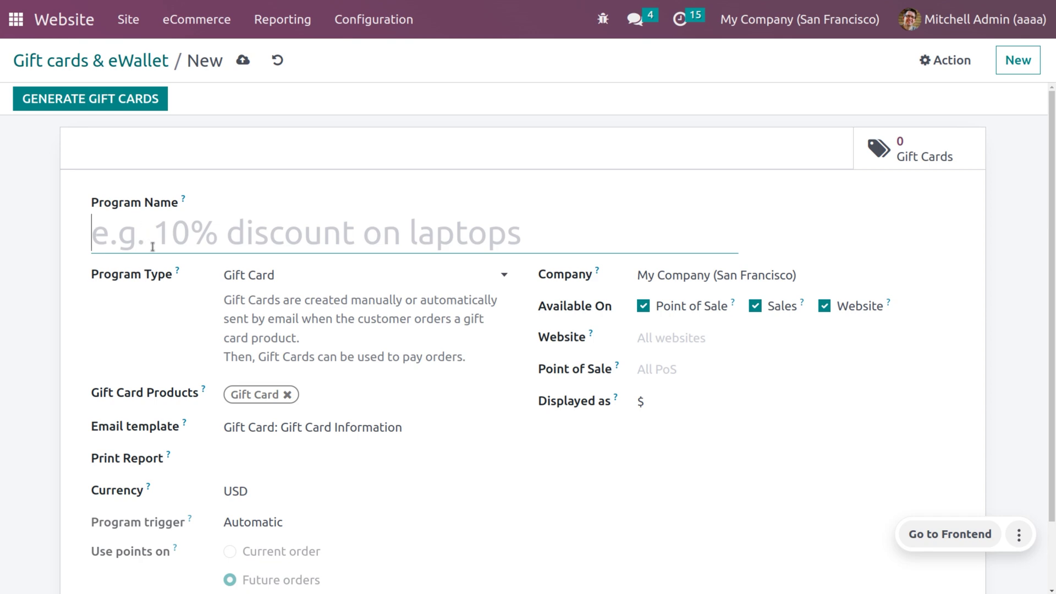
{"action": "type", "text": "gift"}
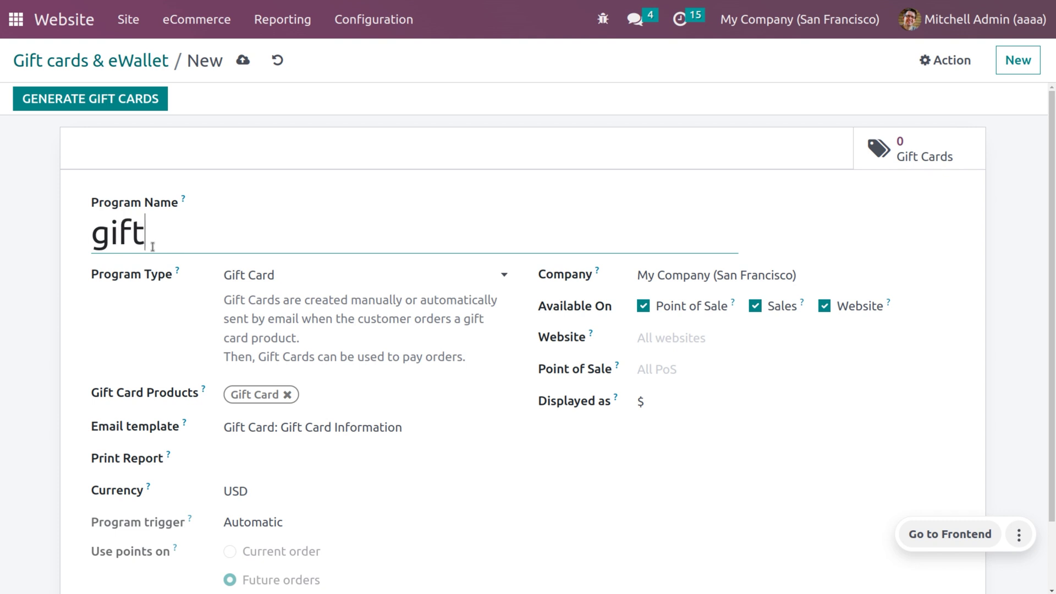
{"action": "type", "text": " card"}
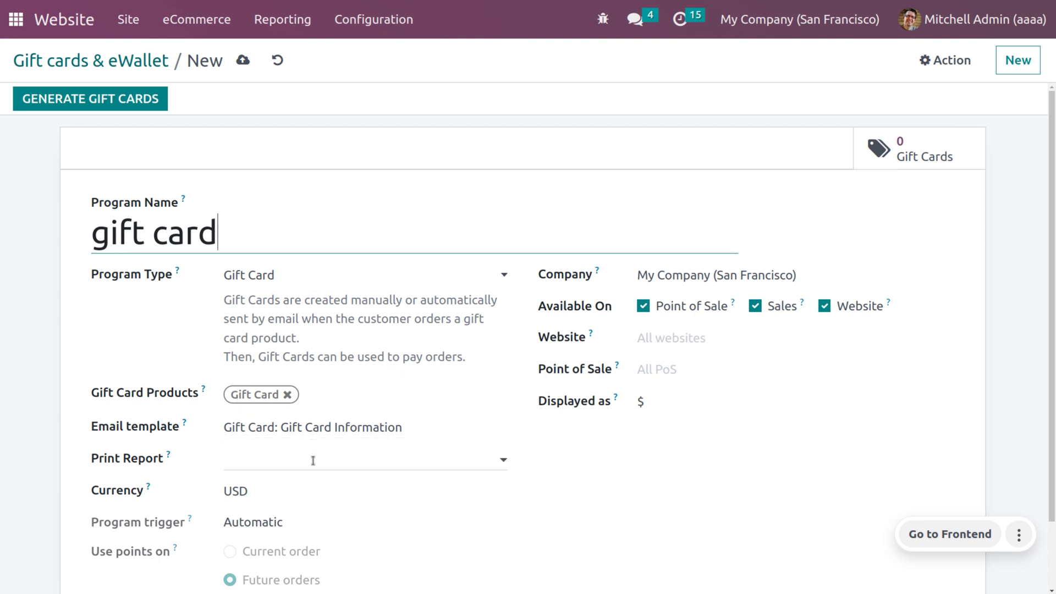
Set the program's print report to Gift Card and save the program.
{"action": "left_click", "coordinate": [313, 460]}
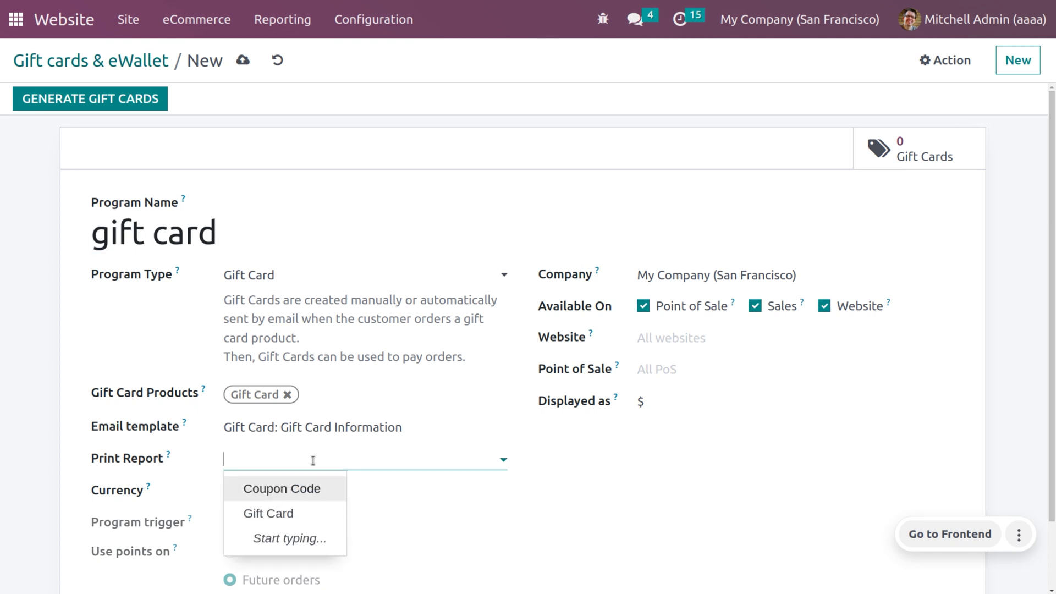
{"action": "left_click", "coordinate": [308, 513]}
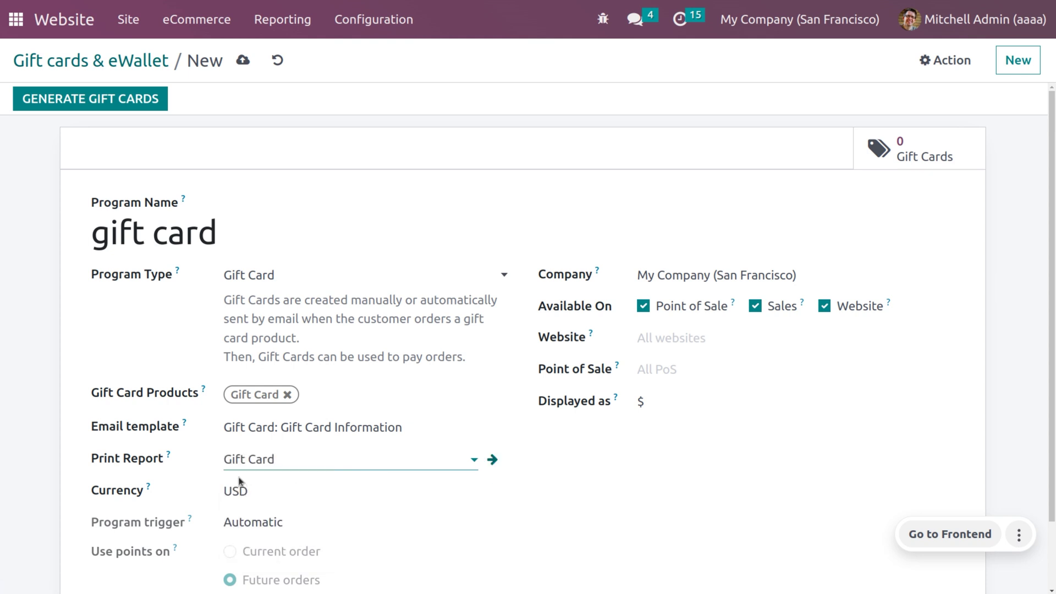
{"action": "scroll", "coordinate": [408, 533], "scroll_direction": "down", "scroll_amount": 1}
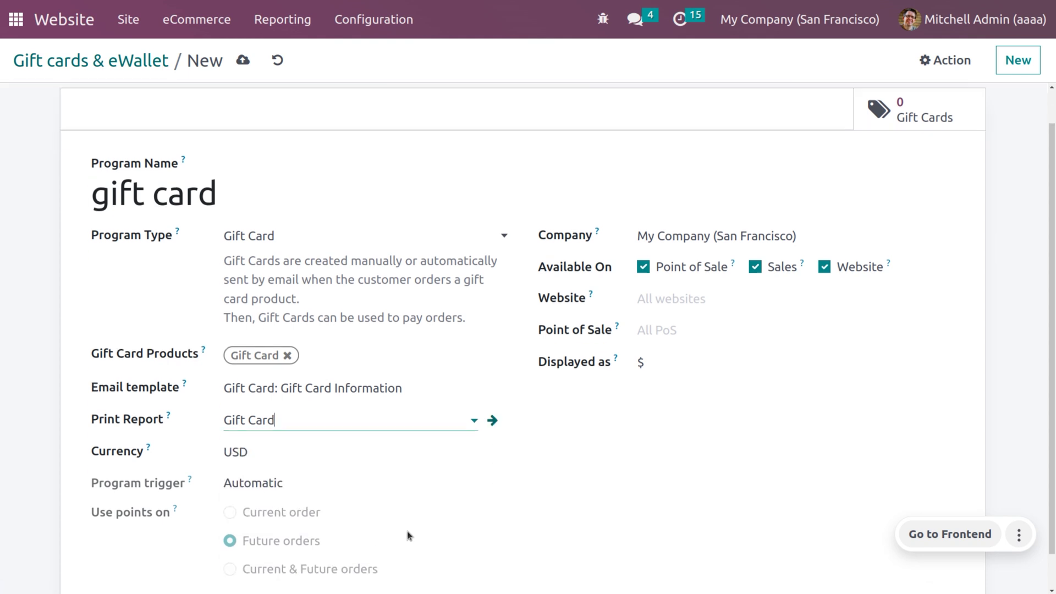
{"action": "scroll", "coordinate": [407, 533], "scroll_direction": "up", "scroll_amount": 1}
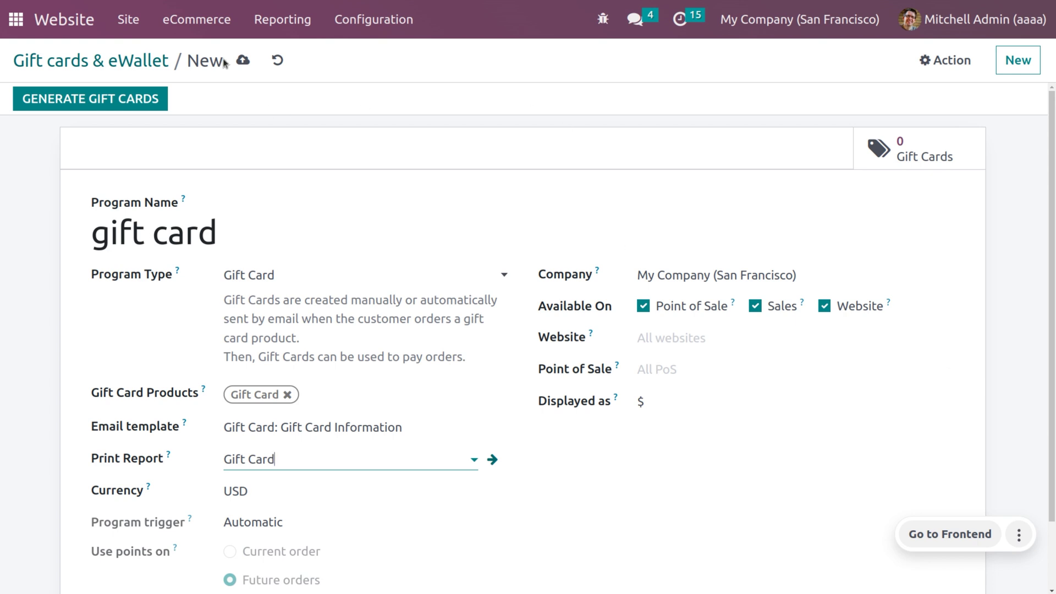
{"action": "left_click", "coordinate": [243, 61]}
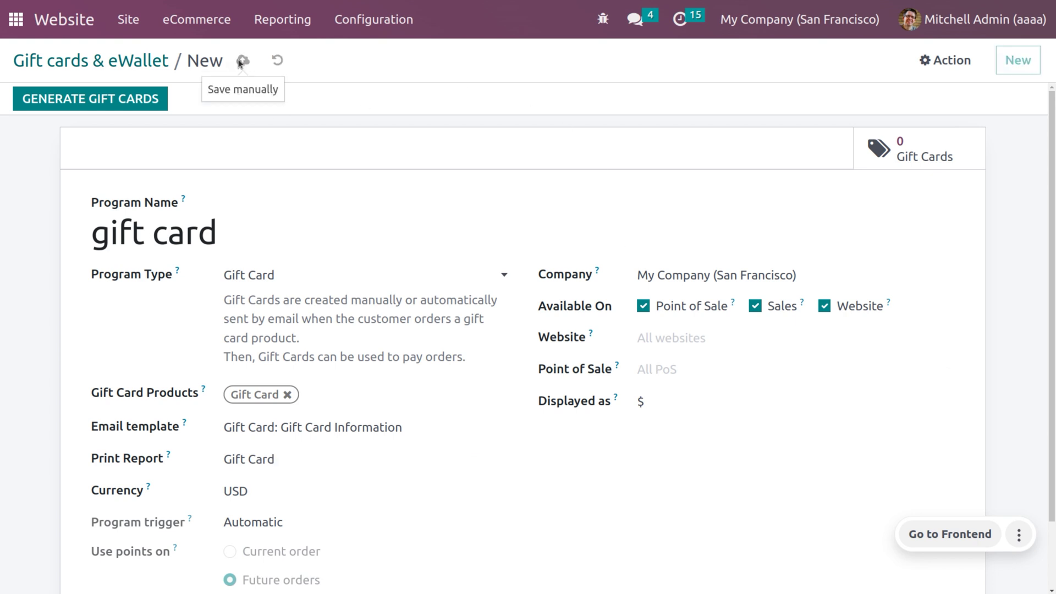
Generate 2 gift cards worth $100 each for anonymous customers.
{"action": "left_click", "coordinate": [130, 101]}
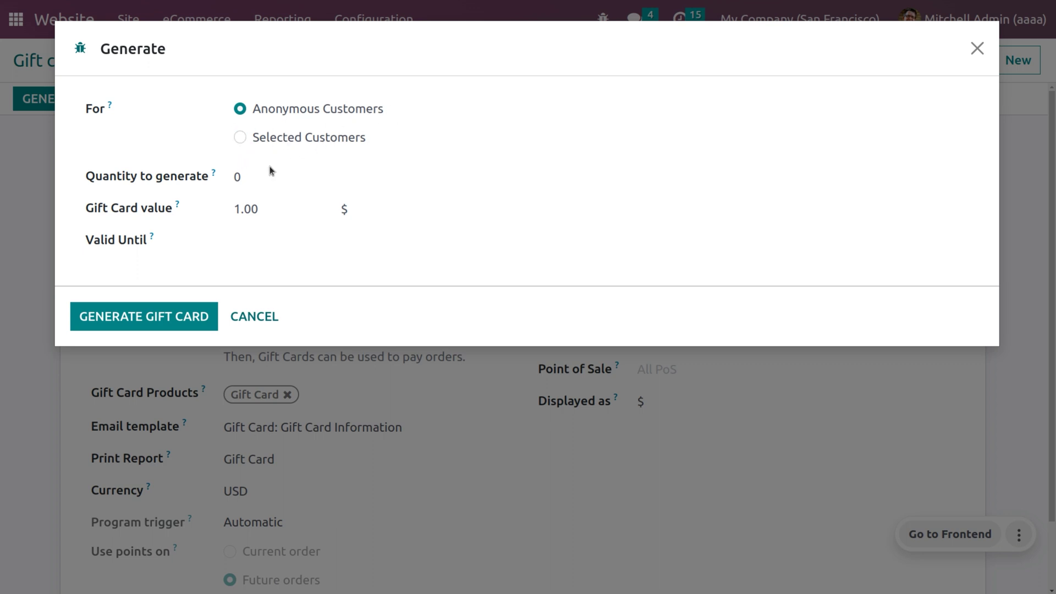
{"action": "left_click", "coordinate": [260, 212]}
{"action": "type", "text": "00"}
{"action": "left_click", "coordinate": [238, 176]}
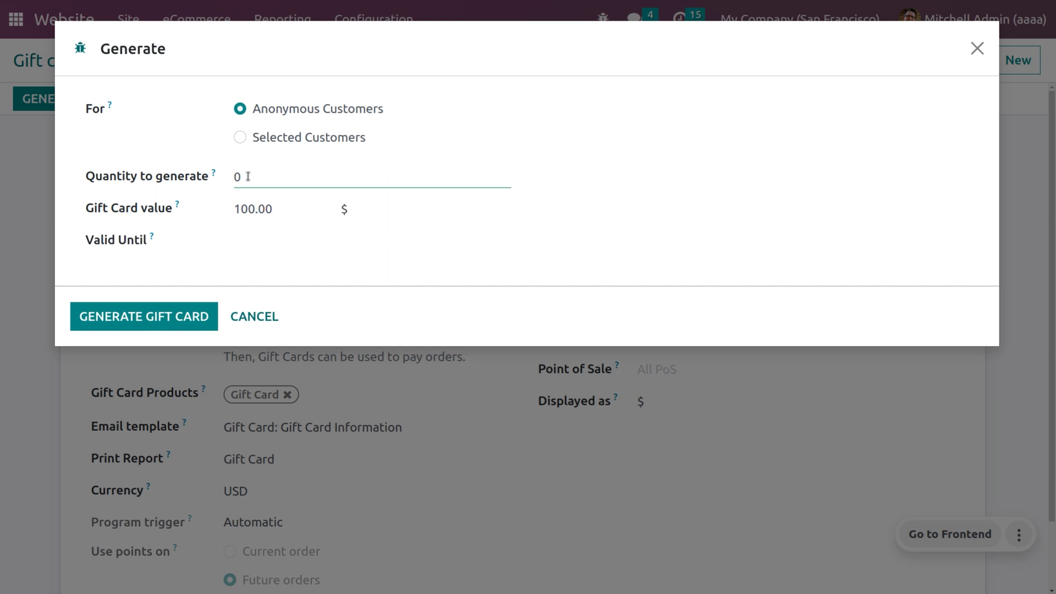
{"action": "key", "text": "BackSpace"}
{"action": "type", "text": "2"}
{"action": "left_click", "coordinate": [148, 320]}
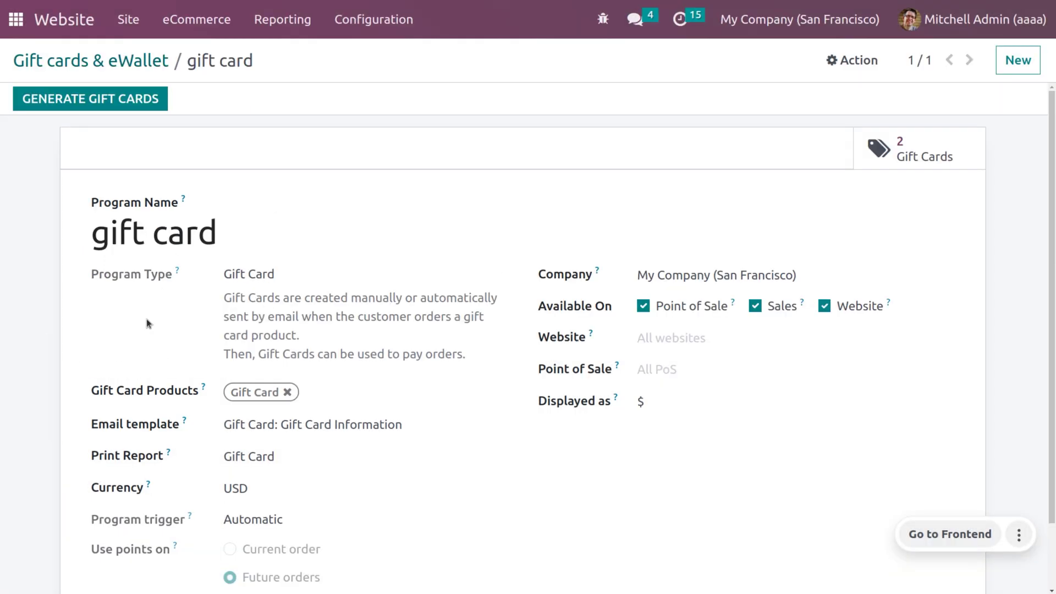
From the program's gift card list, generate and send gift cards to selected customers, choosing both admin contacts.
{"action": "left_click", "coordinate": [955, 150]}
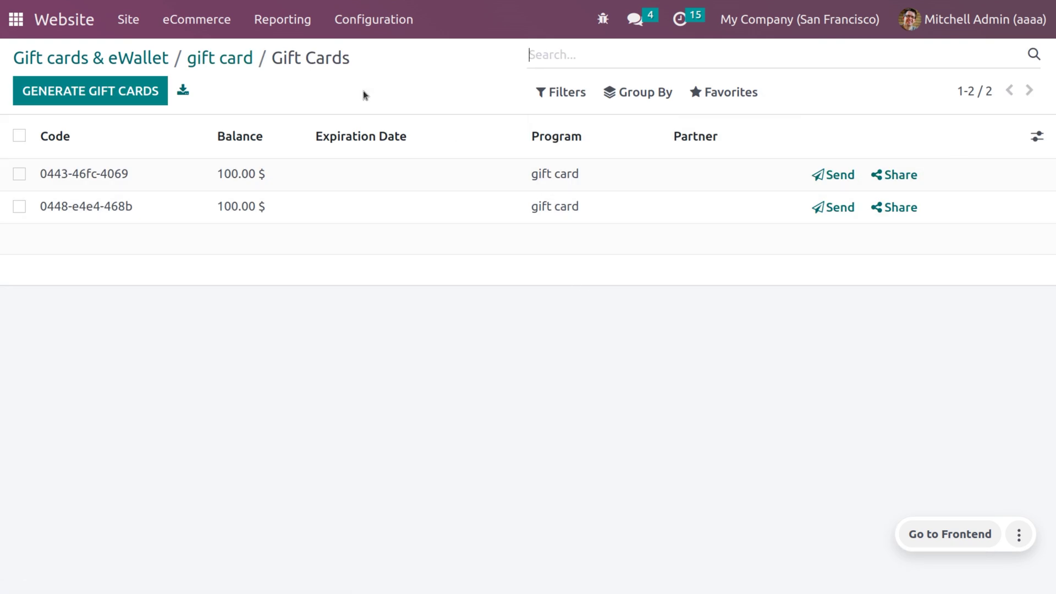
{"action": "left_click", "coordinate": [70, 95]}
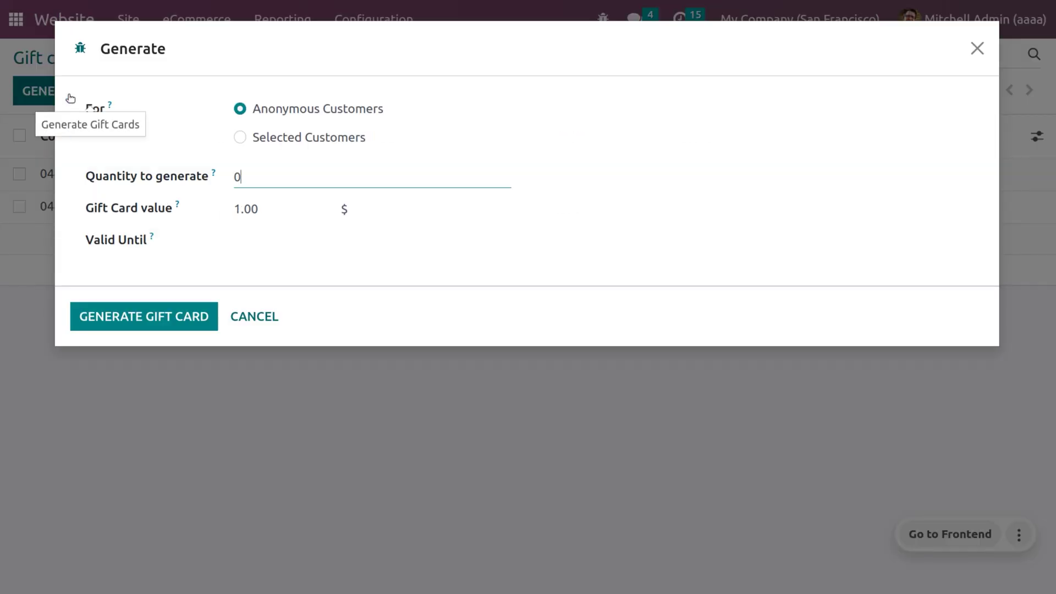
{"action": "left_click", "coordinate": [240, 138]}
{"action": "left_click", "coordinate": [322, 177]}
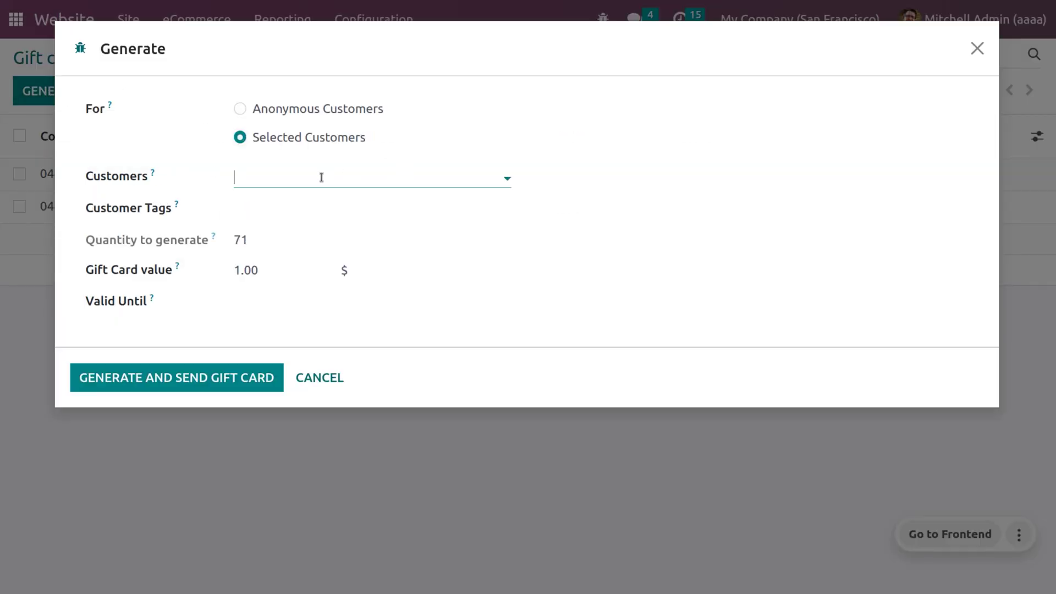
{"action": "type", "text": "mitch"}
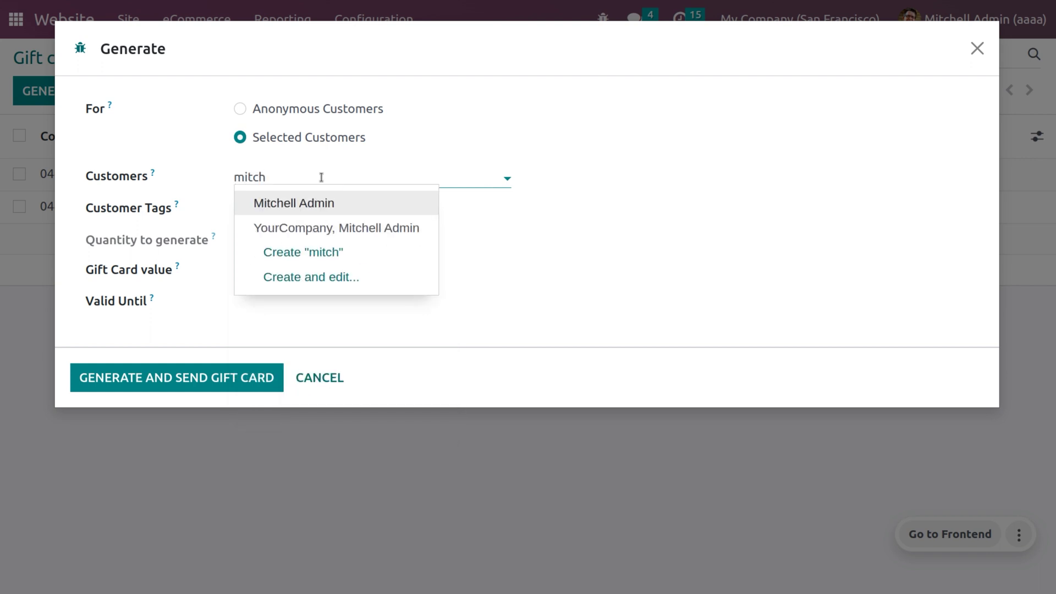
{"action": "left_click", "coordinate": [368, 228]}
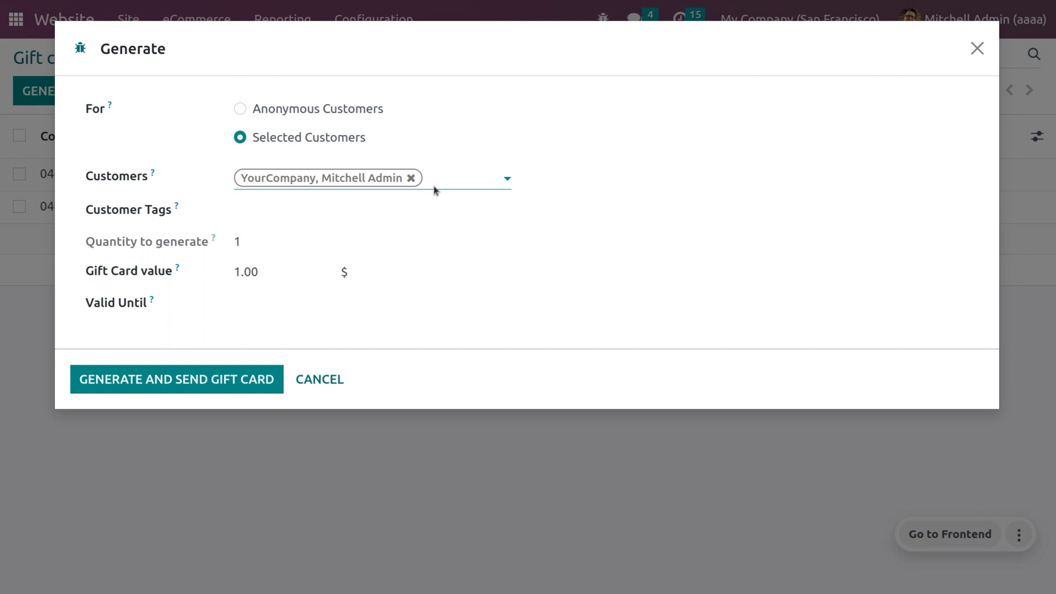
{"action": "type", "text": "mitche"}
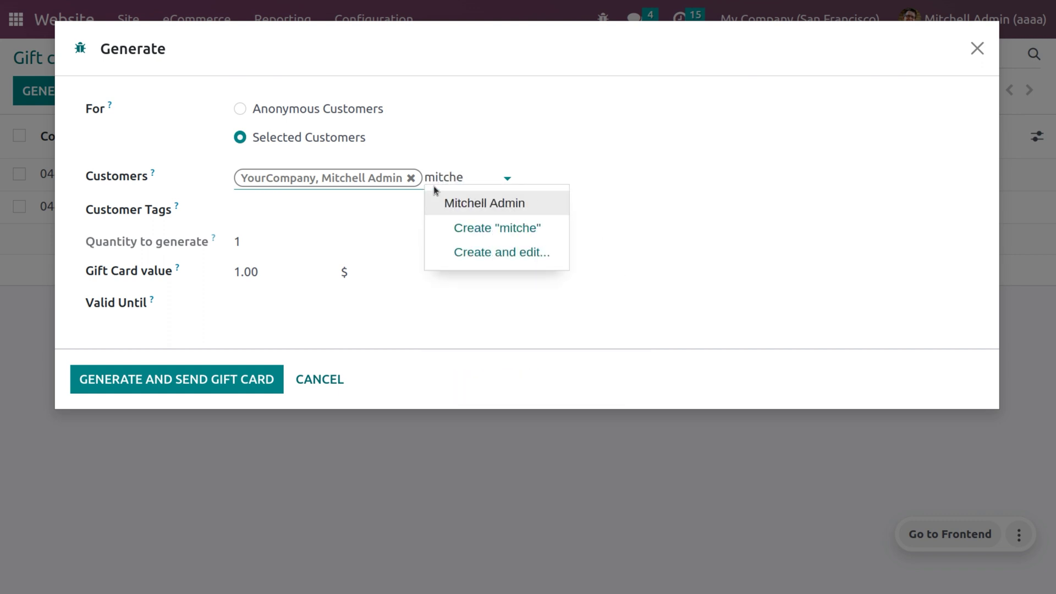
{"action": "left_click", "coordinate": [456, 203]}
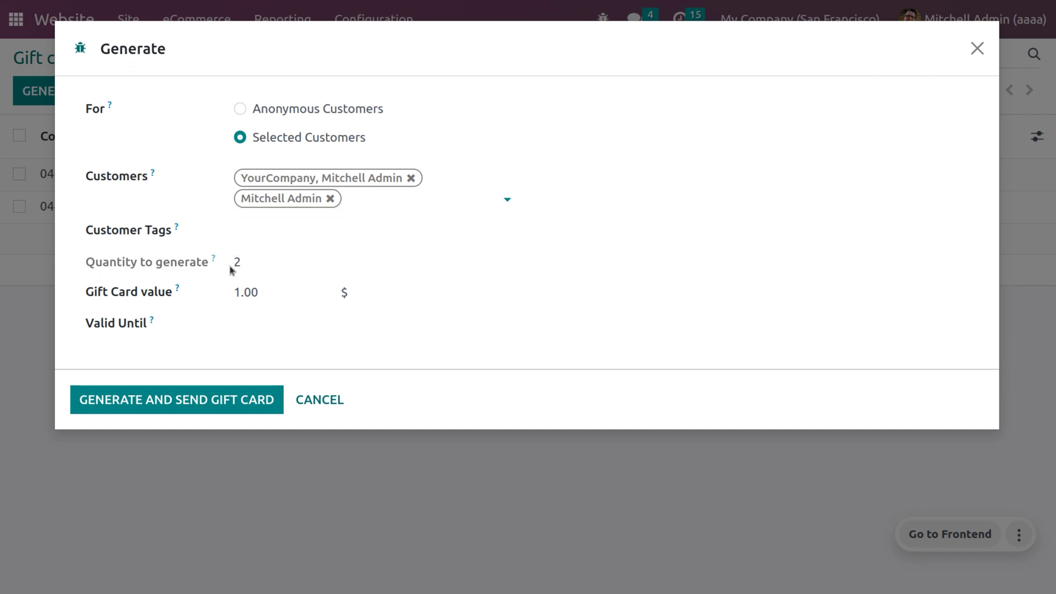
{"action": "left_click", "coordinate": [144, 402]}
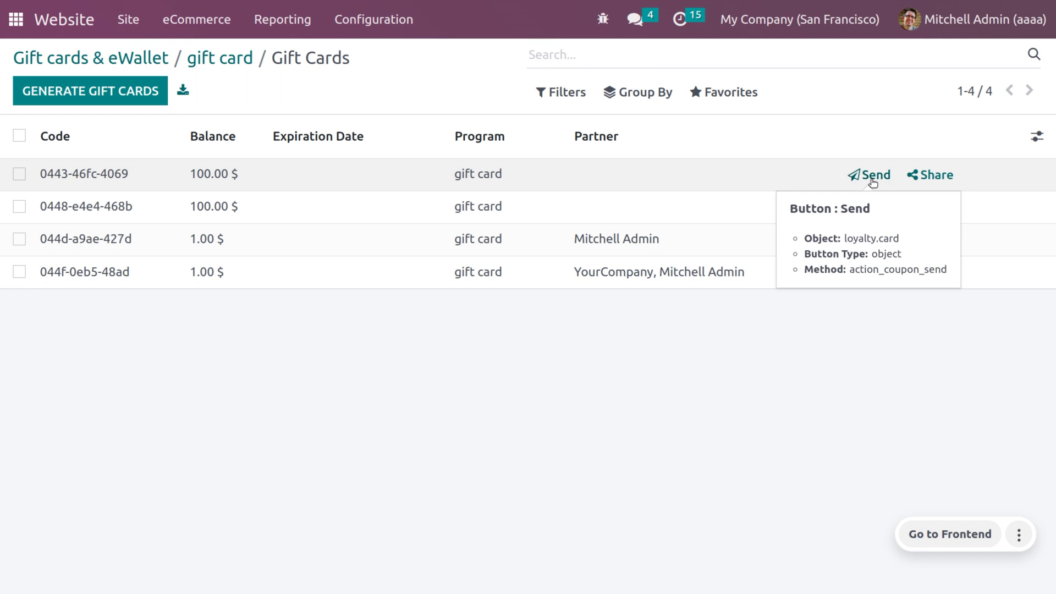
Email the first $100 gift card in the list, adding the customer's contact as recipient.
{"action": "left_click", "coordinate": [873, 182]}
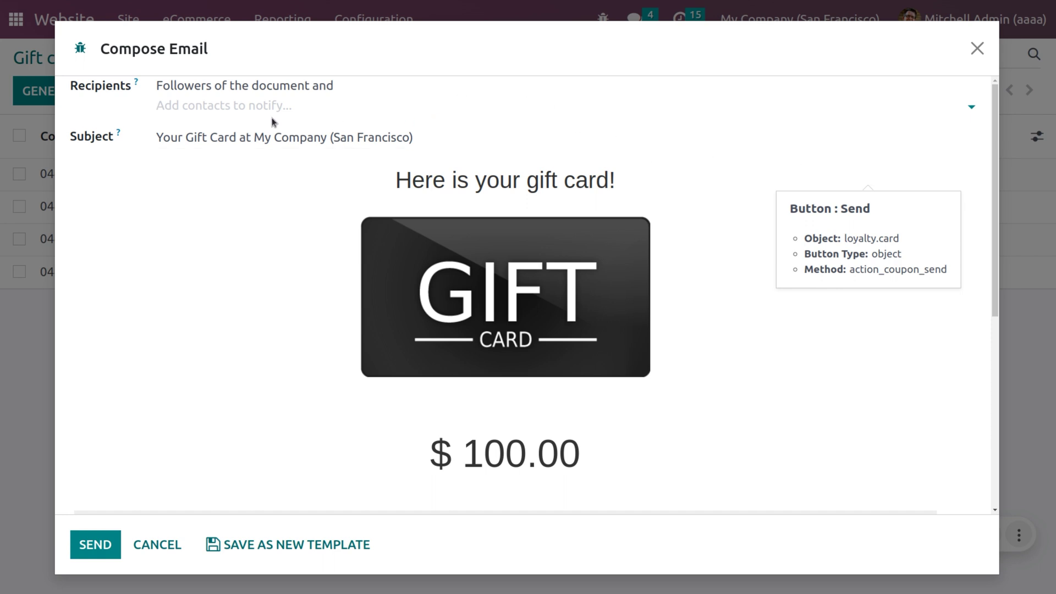
{"action": "left_click", "coordinate": [246, 107]}
{"action": "type", "text": "jerr"}
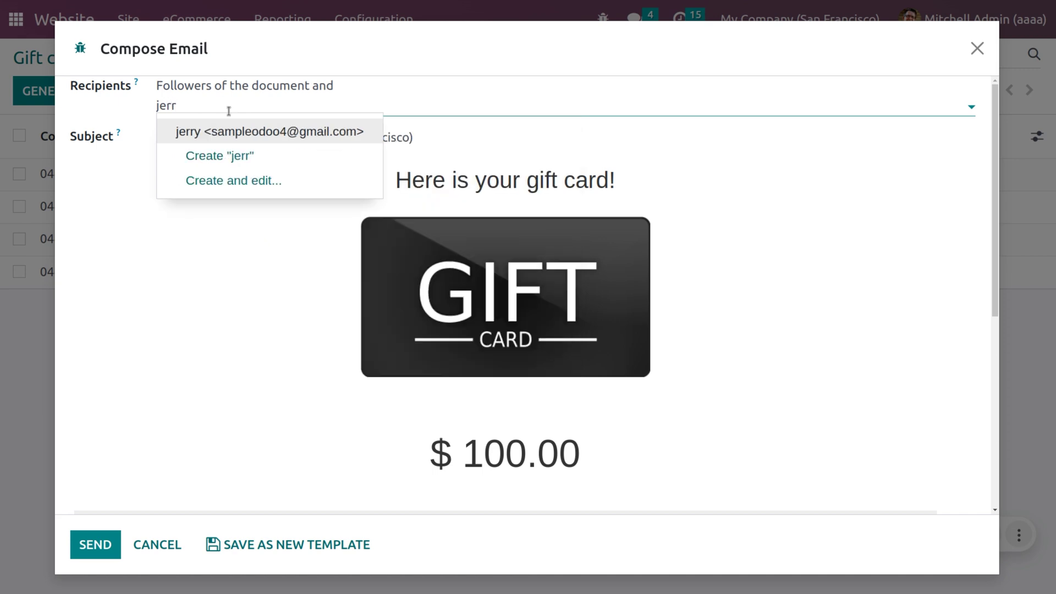
{"action": "left_click", "coordinate": [171, 133]}
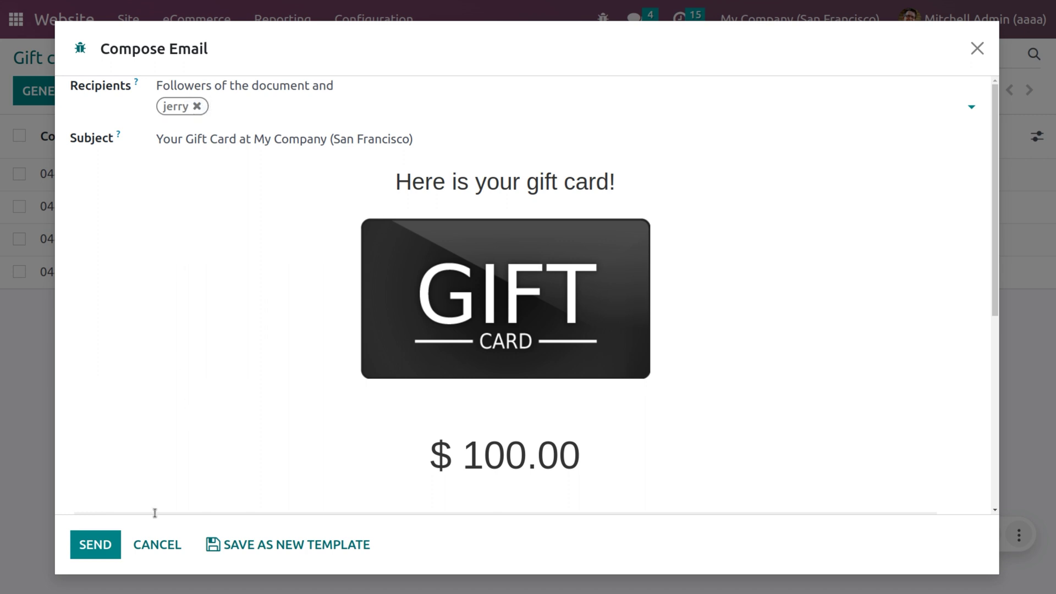
{"action": "left_click", "coordinate": [94, 553]}
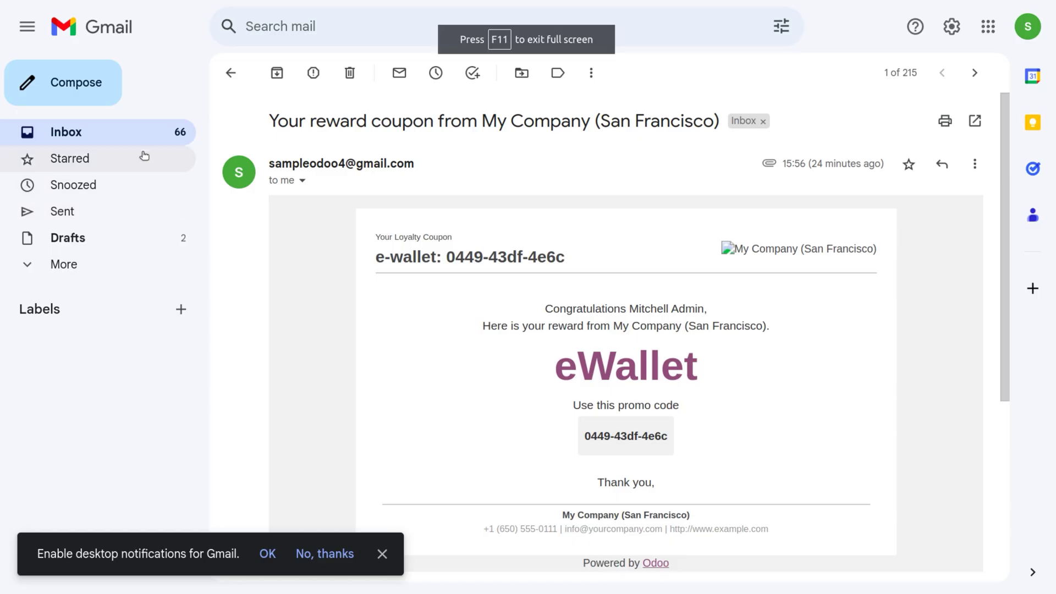
In the Gmail inbox, open the newest gift card email and examine its amount and code.
{"action": "left_click", "coordinate": [141, 134]}
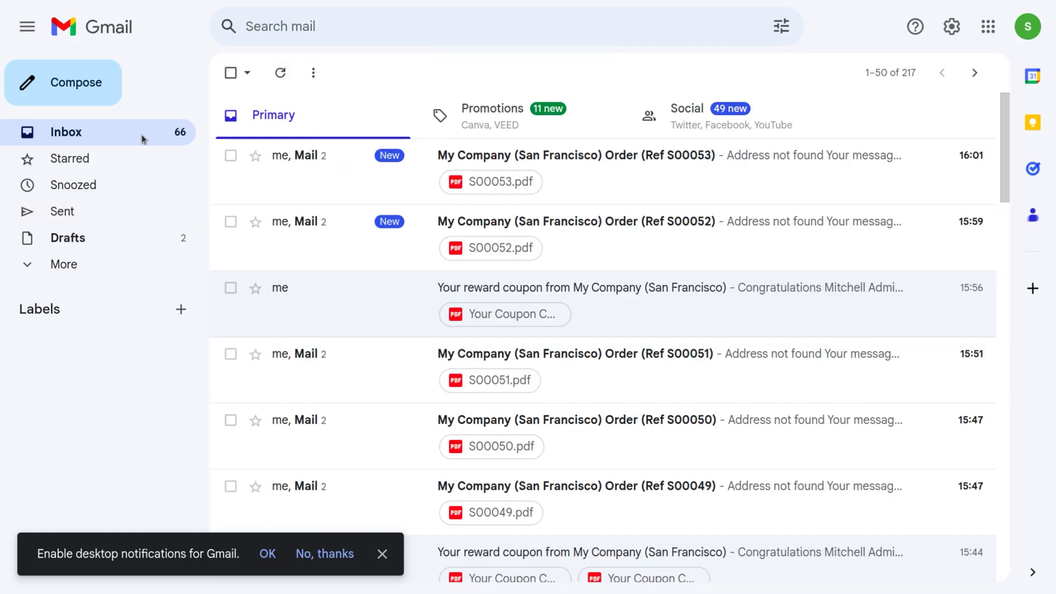
{"action": "left_click", "coordinate": [286, 183]}
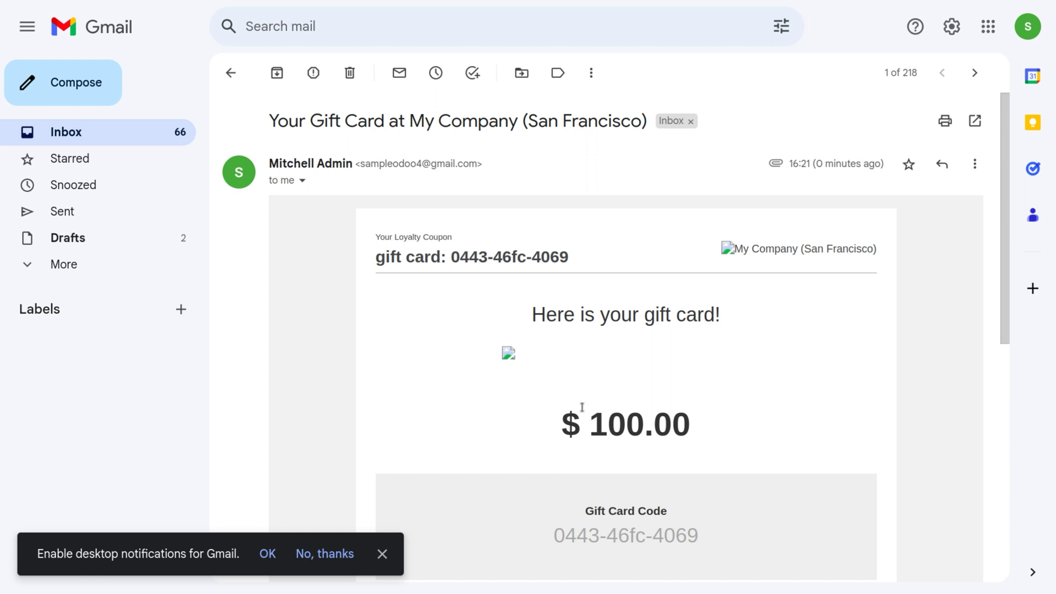
{"action": "scroll", "coordinate": [574, 350], "scroll_direction": "down", "scroll_amount": 3}
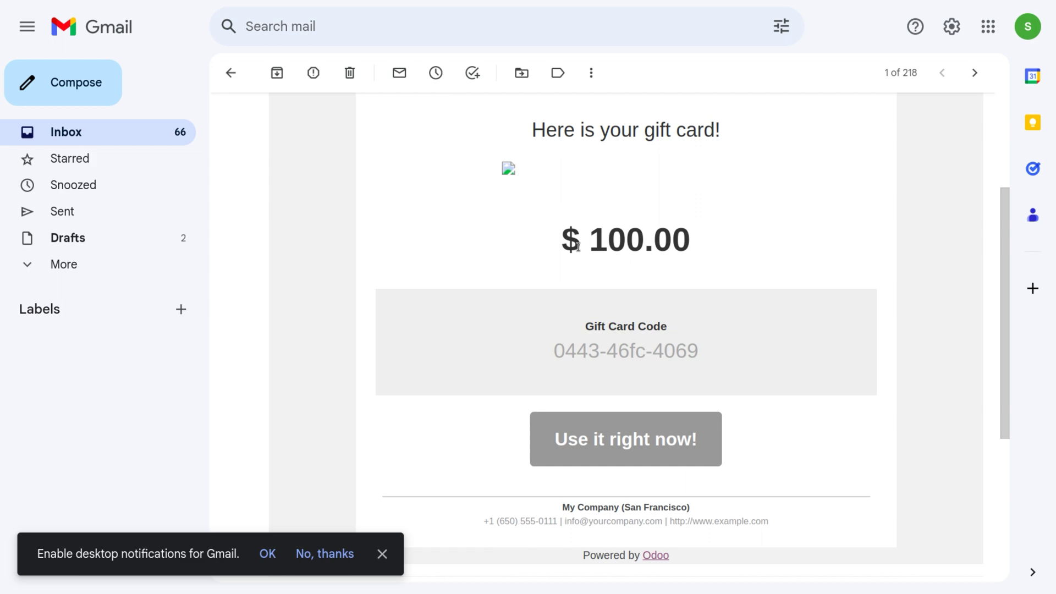
Switch back to Odoo, open the first $100 gift card in the list and copy its code.
{"action": "key", "text": "F11"}
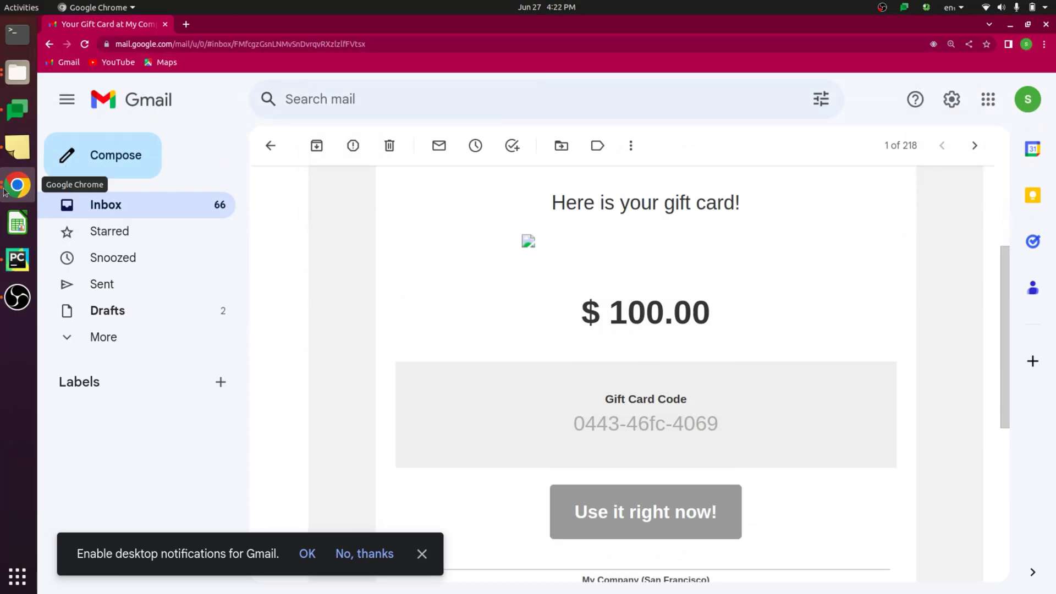
{"action": "key", "text": "ctrl+Tab"}
{"action": "key", "text": "F11"}
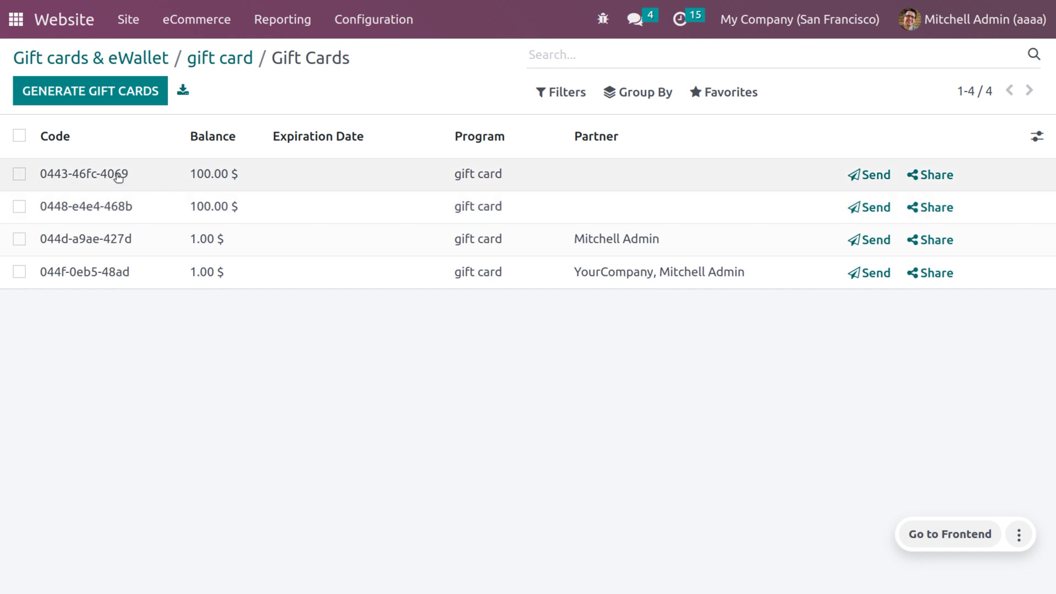
{"action": "left_click", "coordinate": [116, 174]}
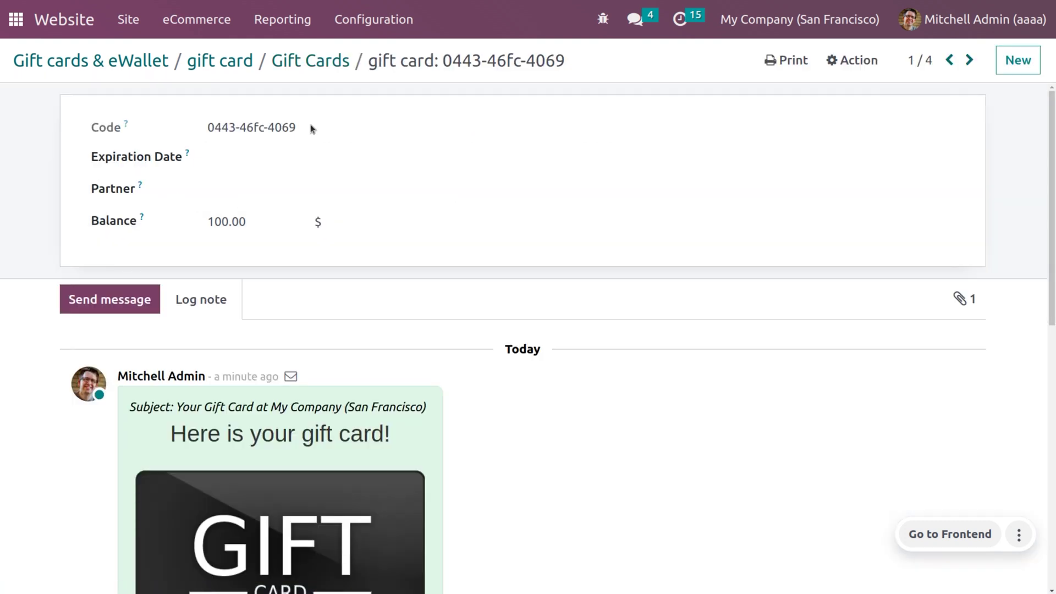
{"action": "left_click_drag", "start_coordinate": [318, 132], "coordinate": [205, 129]}
{"action": "key", "text": "ctrl+c"}
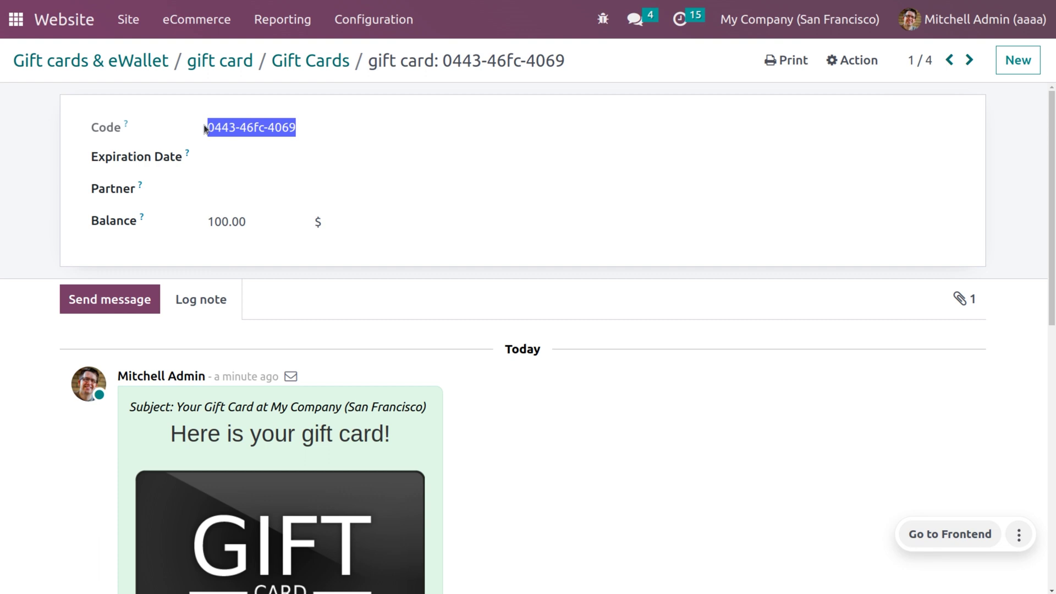
Set the gift card's partner to the admin contact under YourCompany and save the record.
{"action": "left_click", "coordinate": [257, 189]}
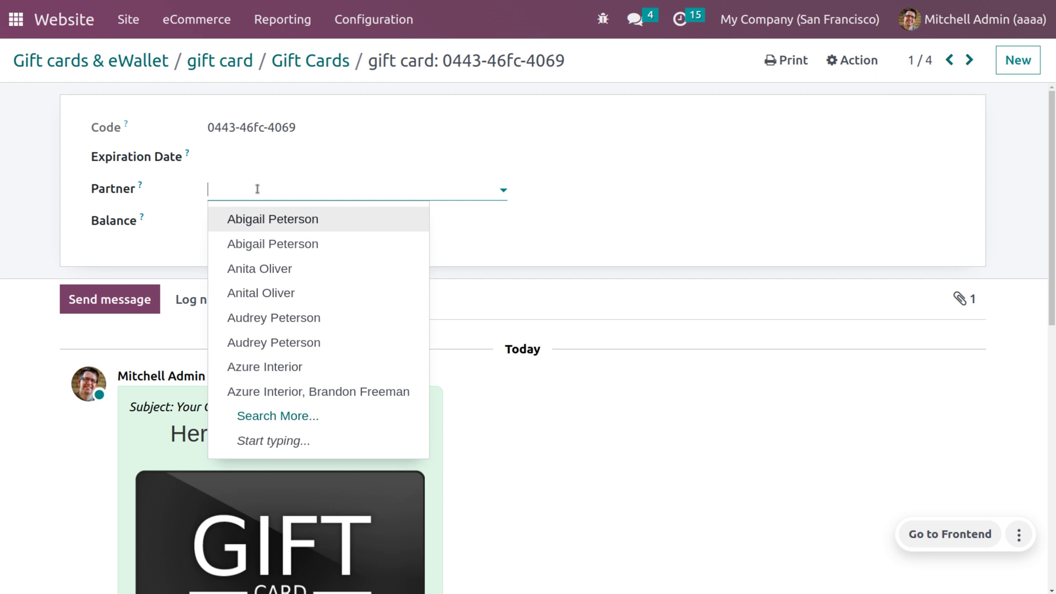
{"action": "type", "text": "mi"}
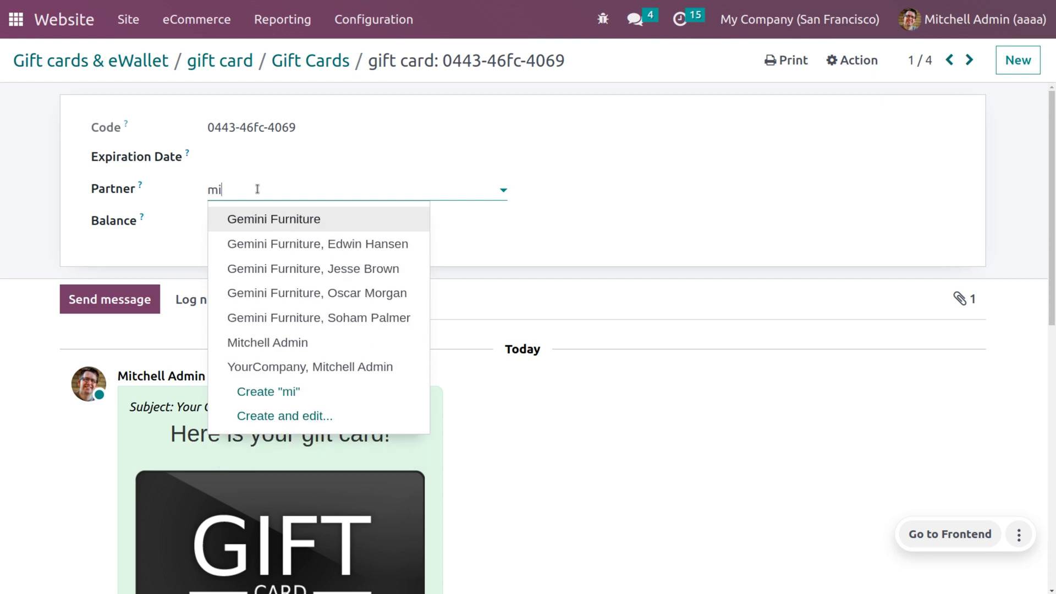
{"action": "type", "text": "tc"}
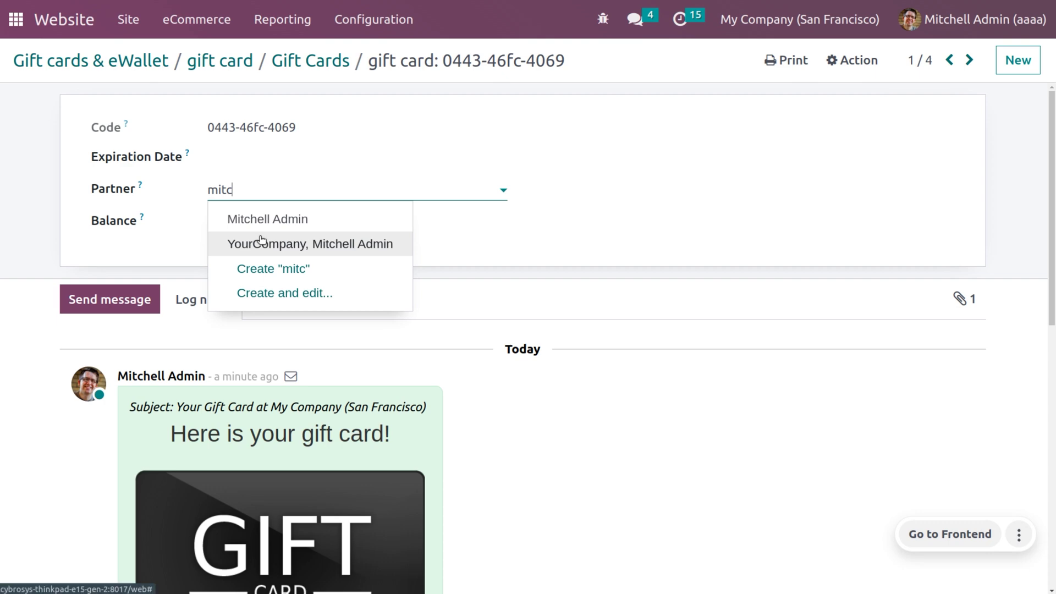
{"action": "left_click", "coordinate": [312, 243]}
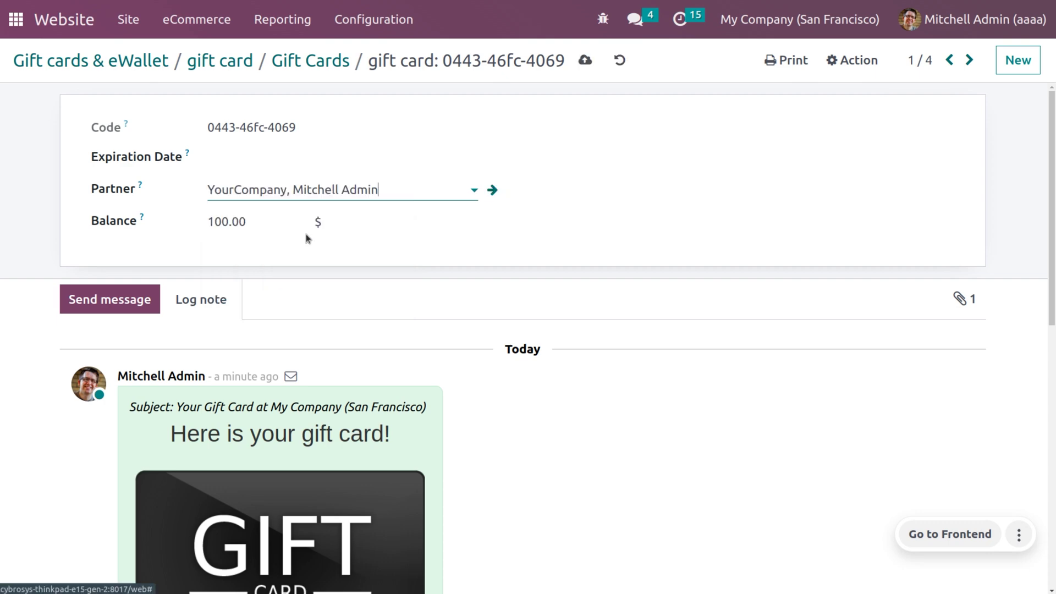
{"action": "left_click", "coordinate": [585, 60]}
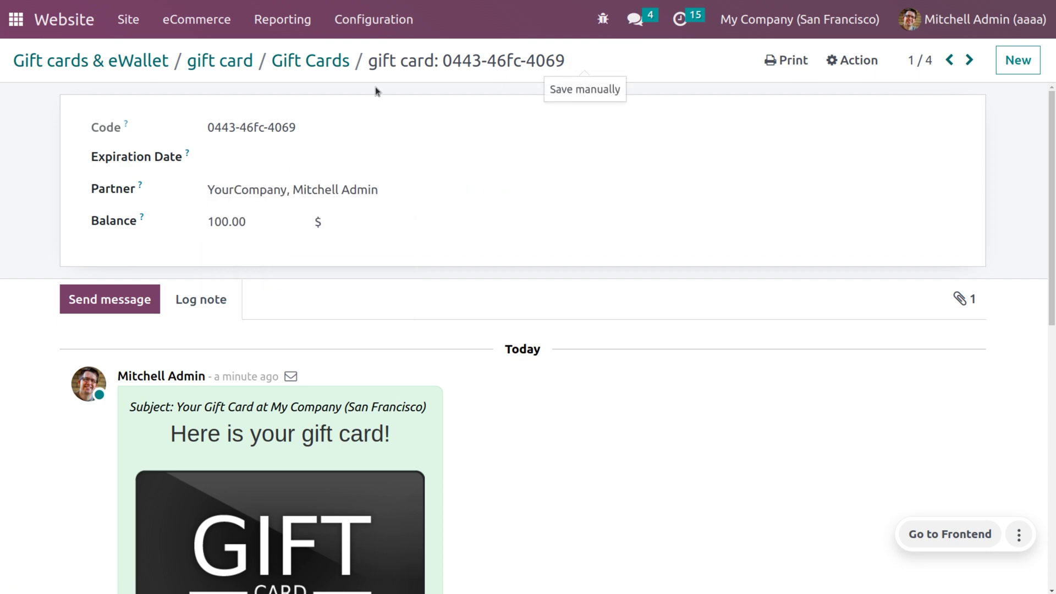
Go to the website's shop, open the Three-Seat Sofa and add one to the cart.
{"action": "left_click", "coordinate": [79, 21]}
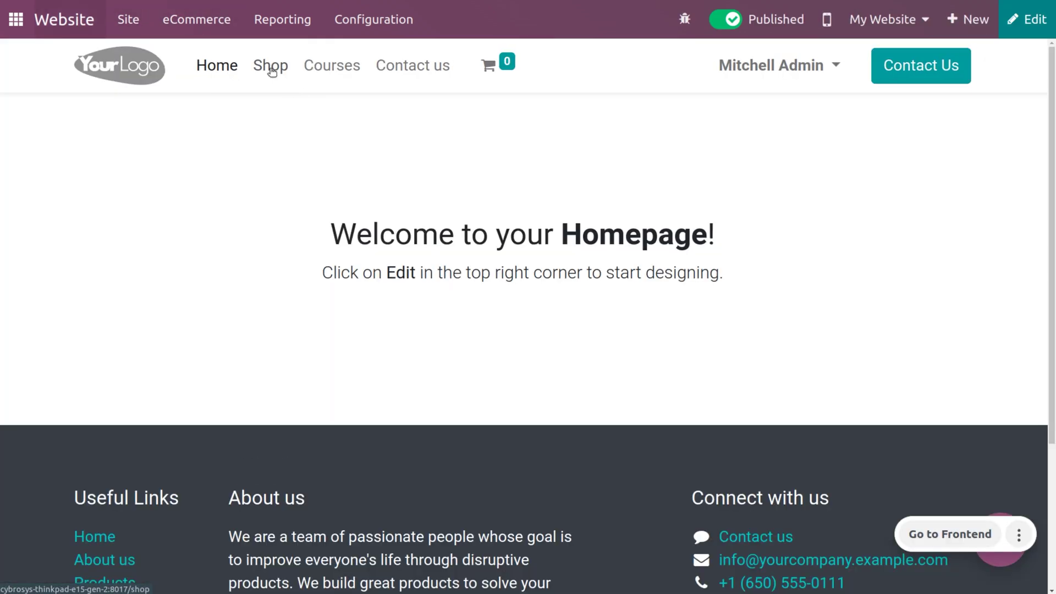
{"action": "left_click", "coordinate": [272, 69]}
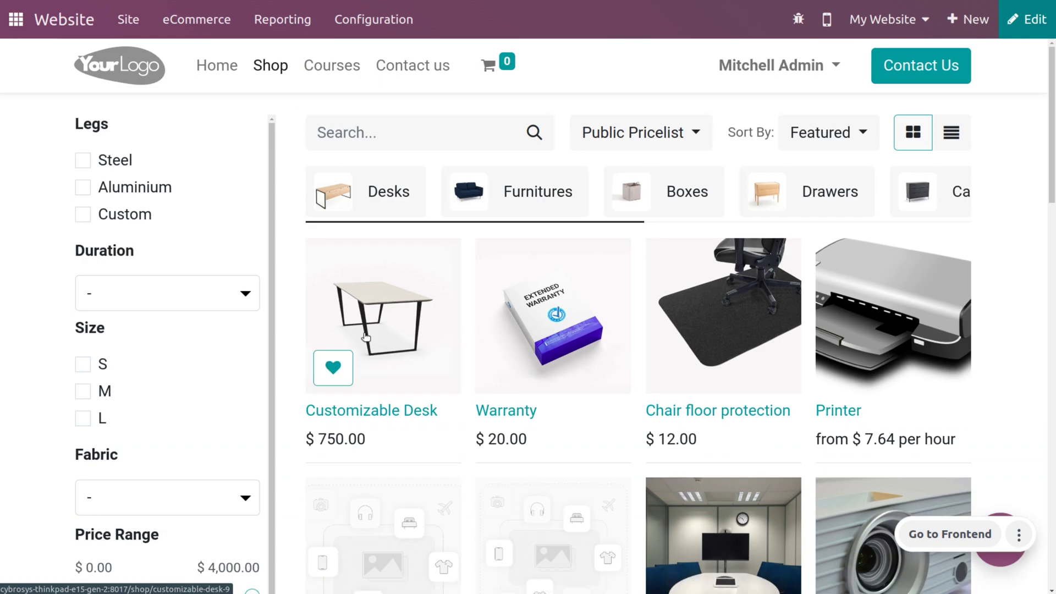
{"action": "scroll", "coordinate": [596, 326], "scroll_direction": "down", "scroll_amount": 3}
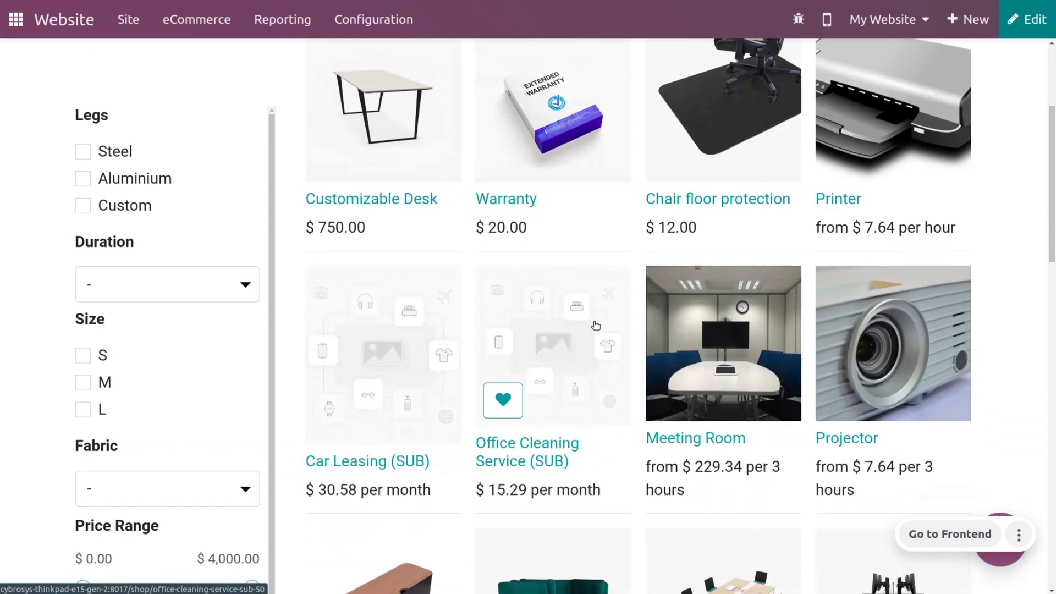
{"action": "scroll", "coordinate": [596, 326], "scroll_direction": "down", "scroll_amount": 3}
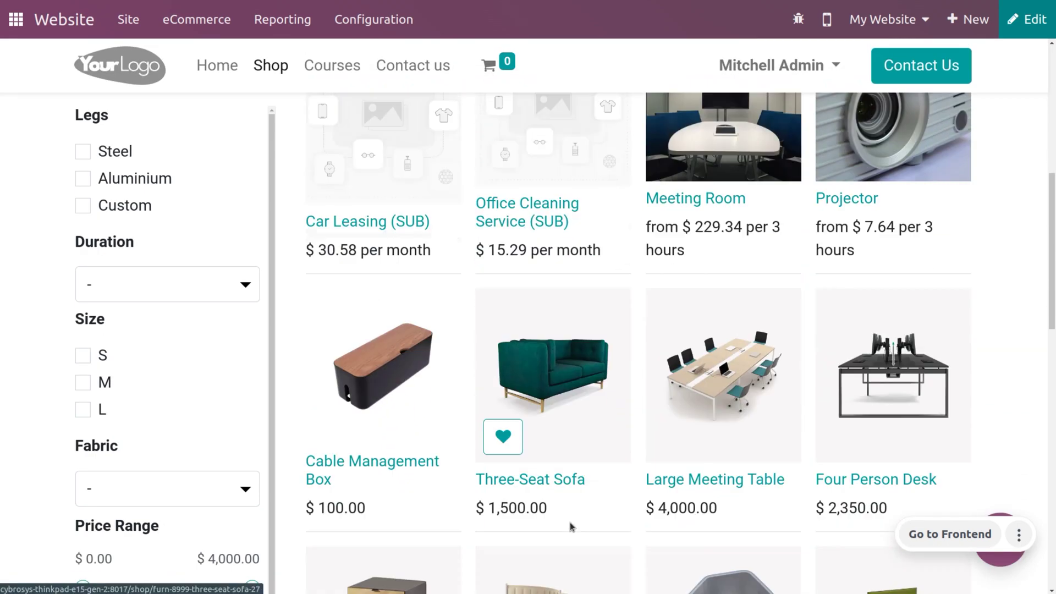
{"action": "scroll", "coordinate": [573, 527], "scroll_direction": "down", "scroll_amount": 1}
{"action": "left_click", "coordinate": [539, 360]}
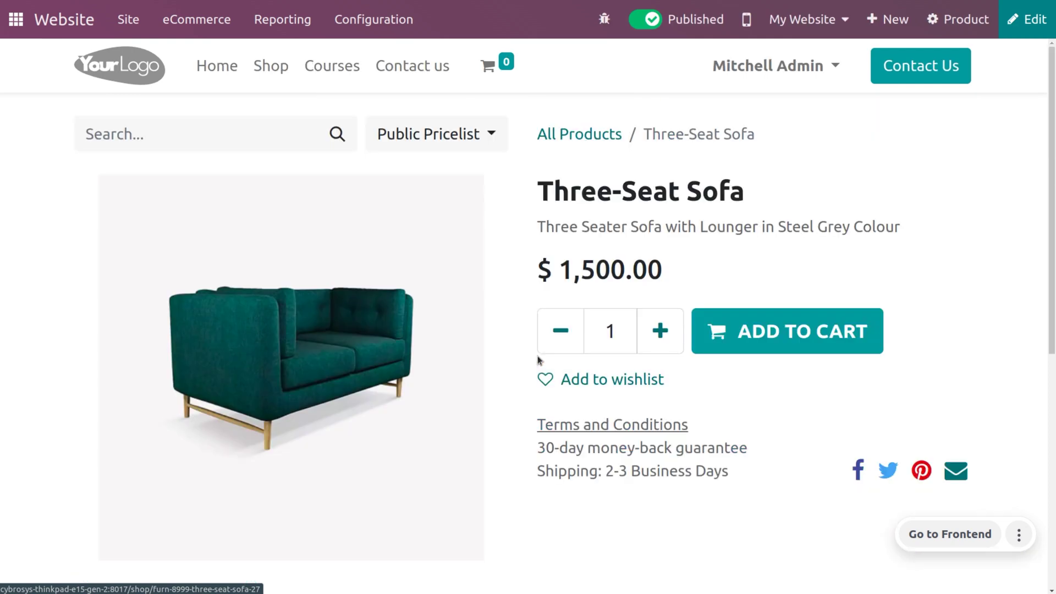
{"action": "left_click", "coordinate": [788, 337]}
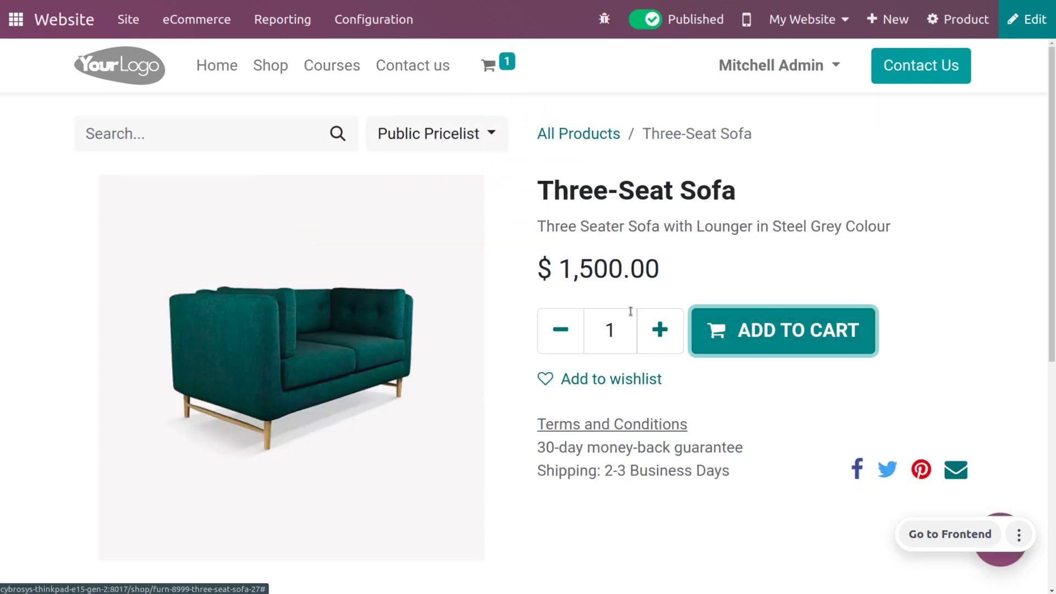
{"action": "scroll", "coordinate": [631, 312], "scroll_direction": "down", "scroll_amount": 4}
{"action": "scroll", "coordinate": [631, 311], "scroll_direction": "up", "scroll_amount": 4}
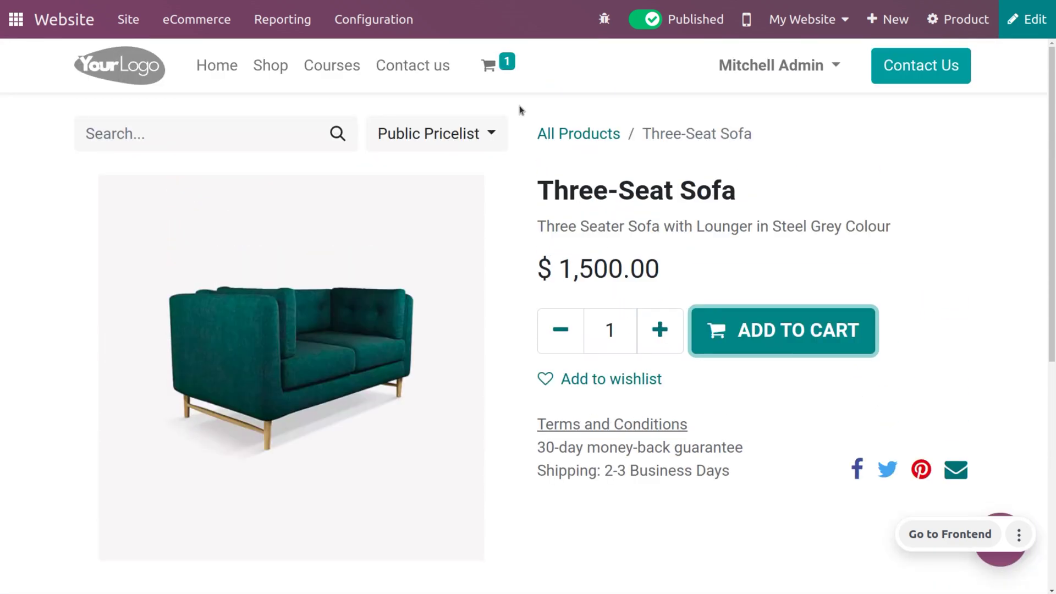
Open the cart and apply the copied gift card code to the sofa order.
{"action": "left_click", "coordinate": [491, 65]}
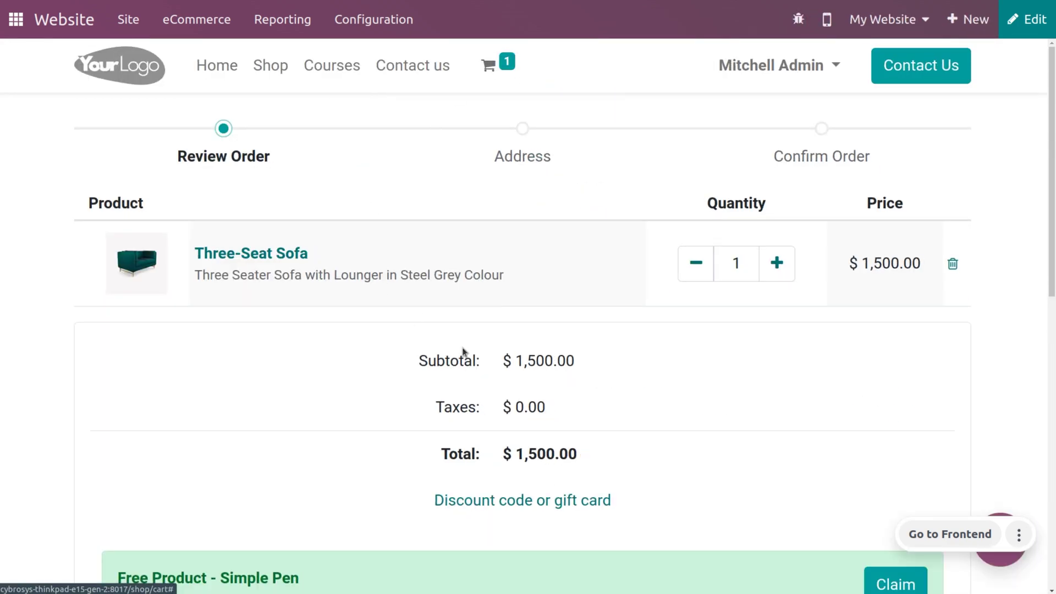
{"action": "scroll", "coordinate": [572, 357], "scroll_direction": "down", "scroll_amount": 2}
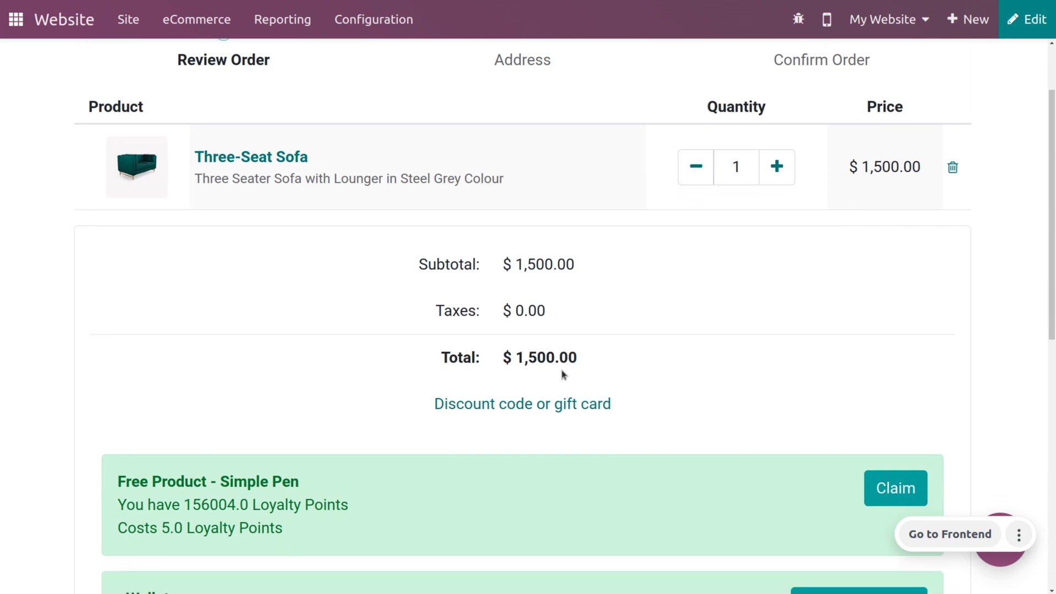
{"action": "scroll", "coordinate": [563, 373], "scroll_direction": "down", "scroll_amount": 2}
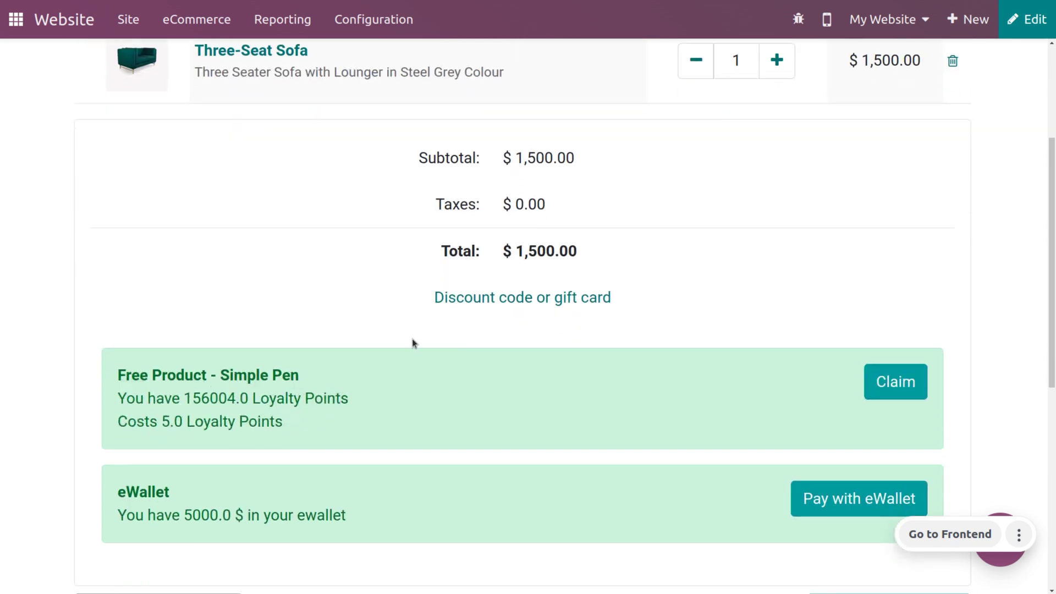
{"action": "left_click", "coordinate": [580, 300]}
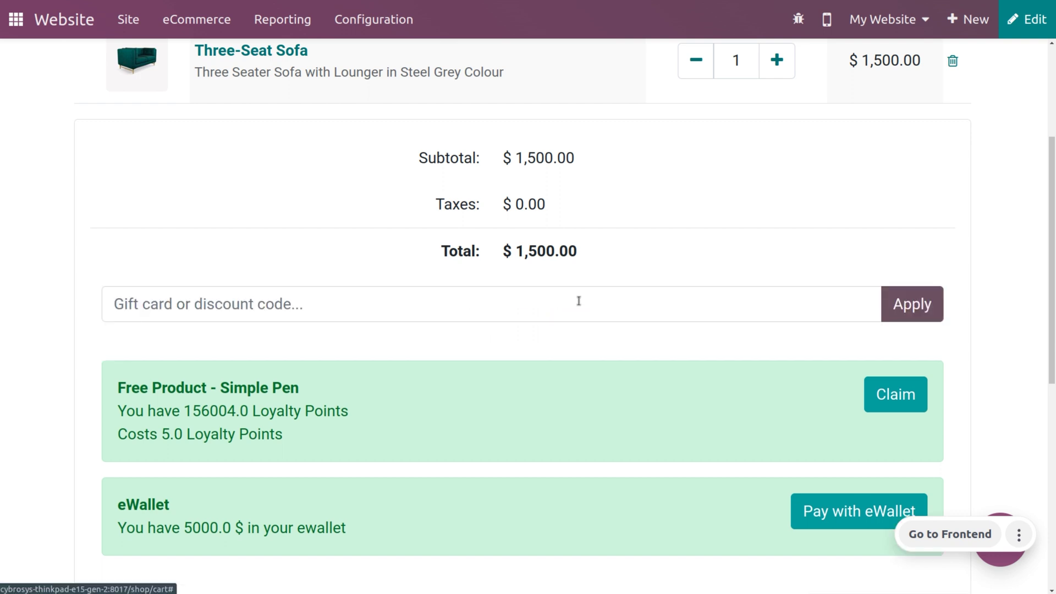
{"action": "left_click", "coordinate": [477, 300]}
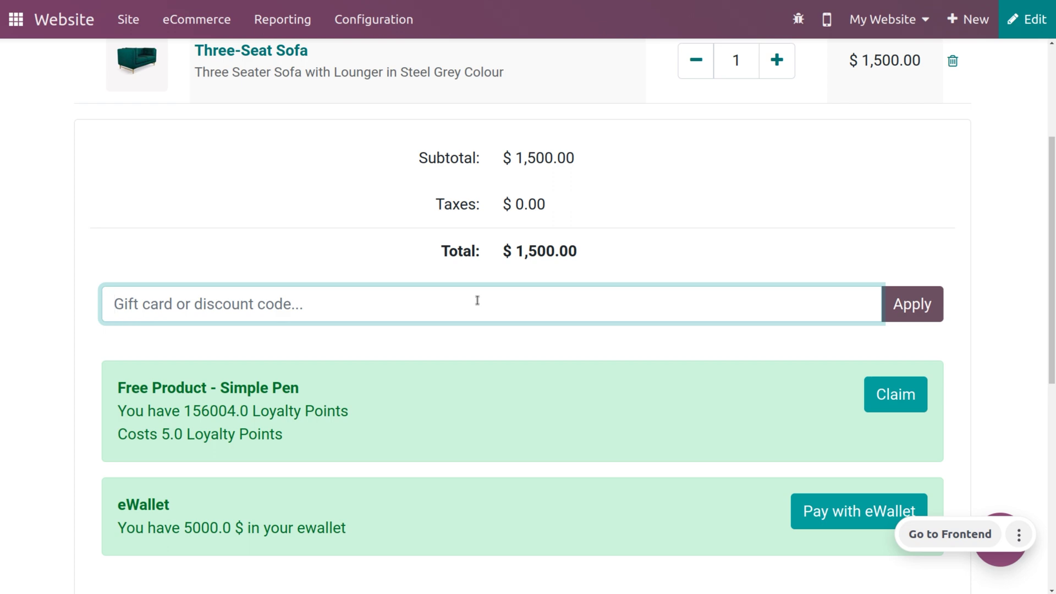
{"action": "key", "text": "ctrl+v"}
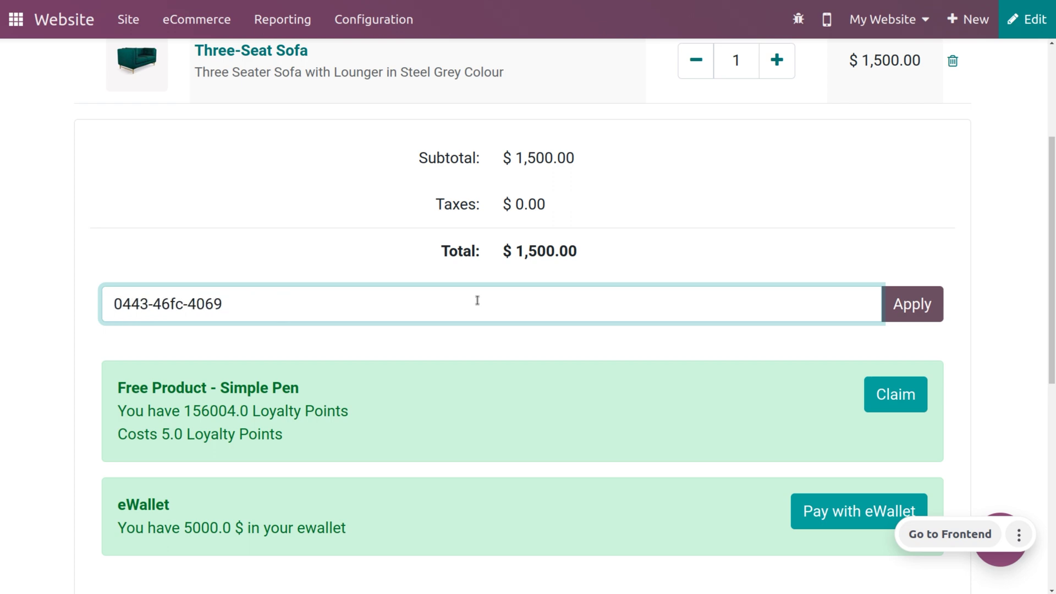
{"action": "scroll", "coordinate": [726, 401], "scroll_direction": "down", "scroll_amount": 4}
{"action": "scroll", "coordinate": [726, 401], "scroll_direction": "up", "scroll_amount": 4}
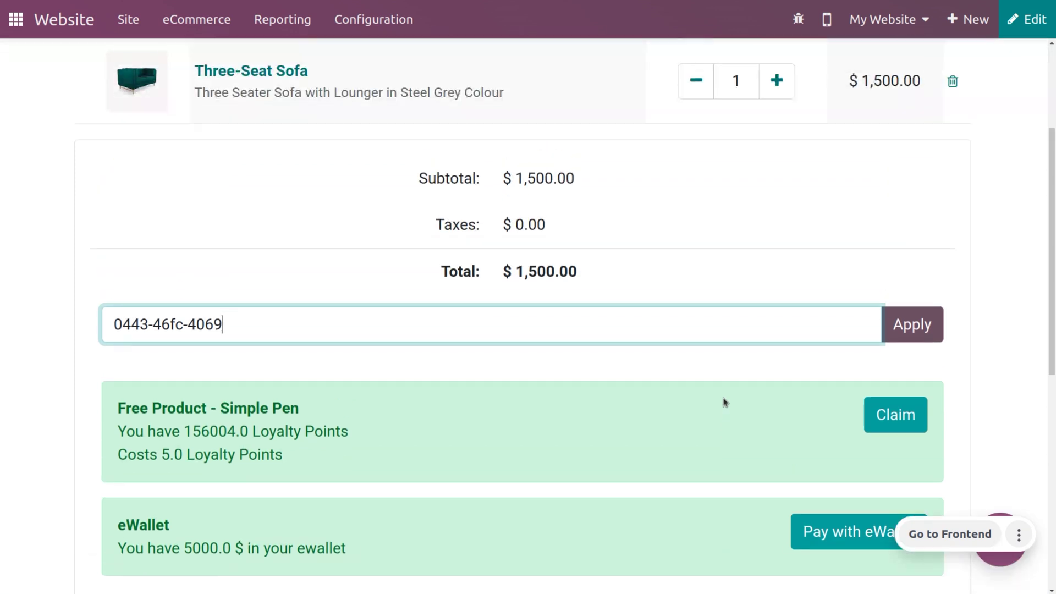
{"action": "left_click", "coordinate": [904, 329]}
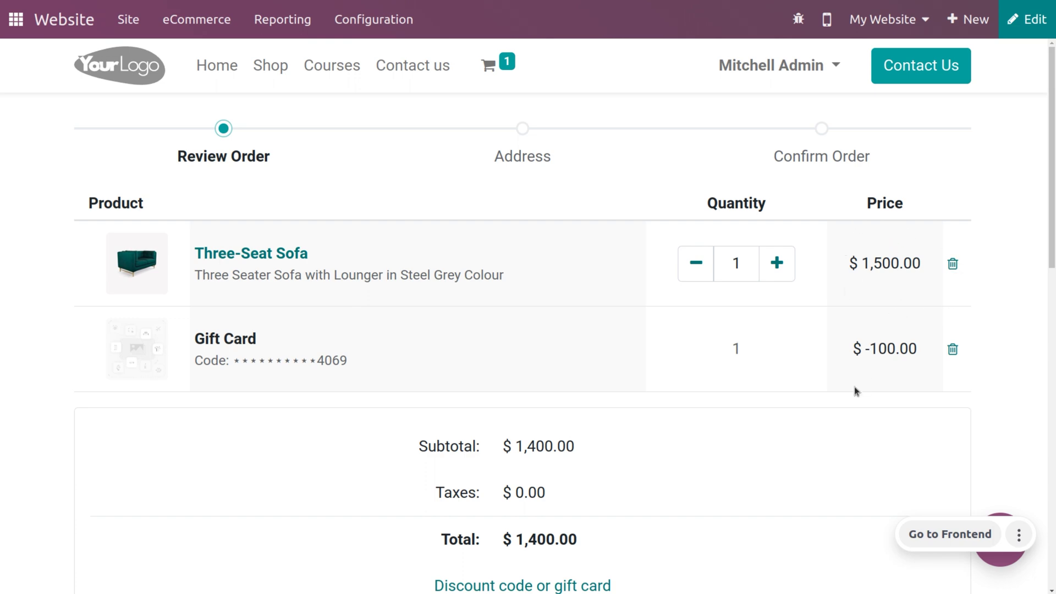
Check out the sofa order and pay with the Demo payment method, leaving the payment status as Successful.
{"action": "scroll", "coordinate": [854, 387], "scroll_direction": "down", "scroll_amount": 5}
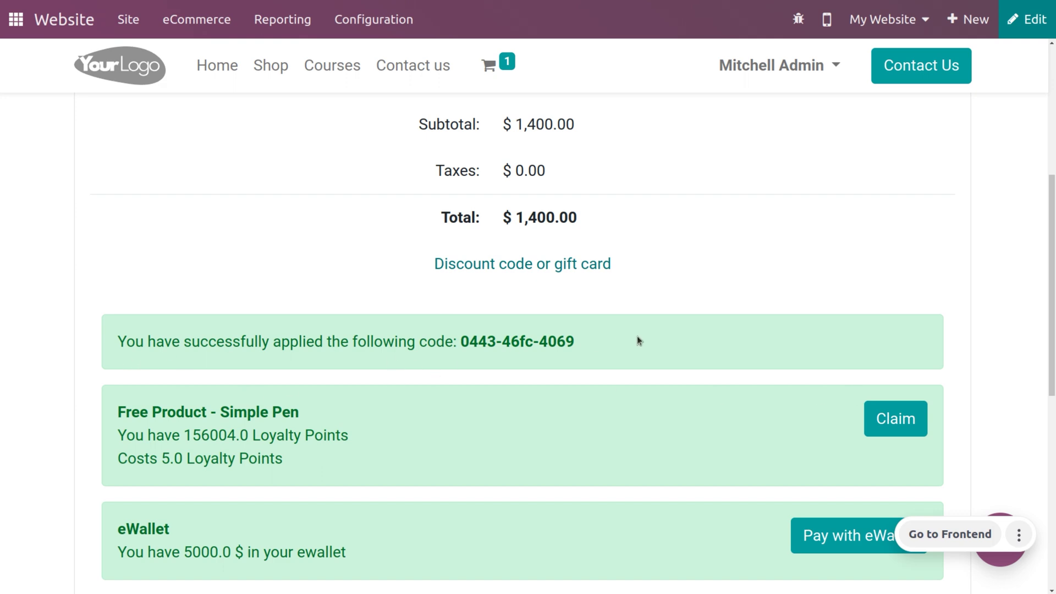
{"action": "scroll", "coordinate": [786, 335], "scroll_direction": "down", "scroll_amount": 4}
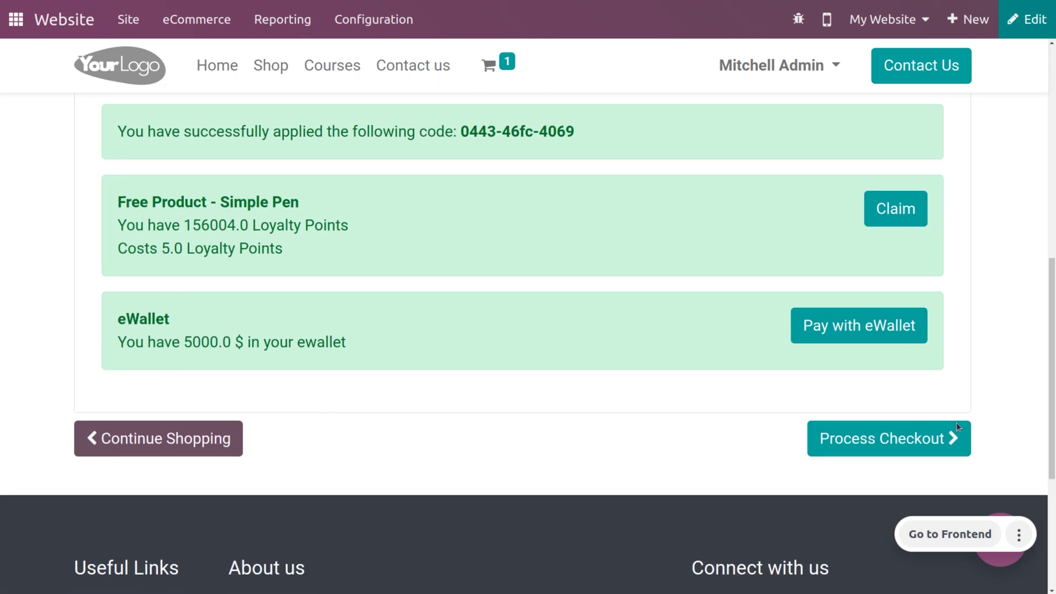
{"action": "left_click", "coordinate": [903, 456]}
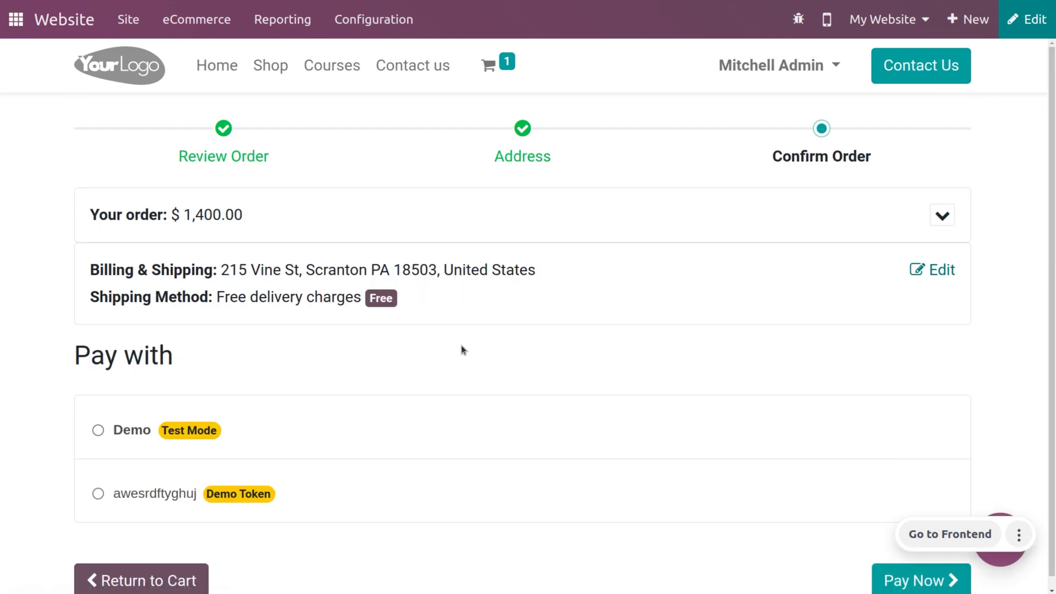
{"action": "left_click", "coordinate": [117, 432]}
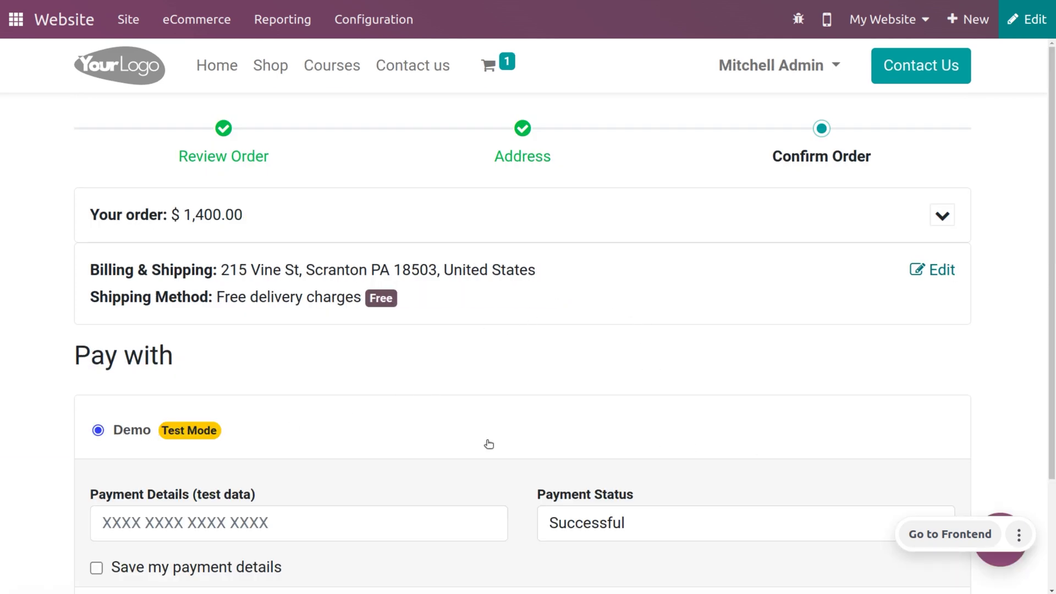
{"action": "scroll", "coordinate": [570, 462], "scroll_direction": "down", "scroll_amount": 2}
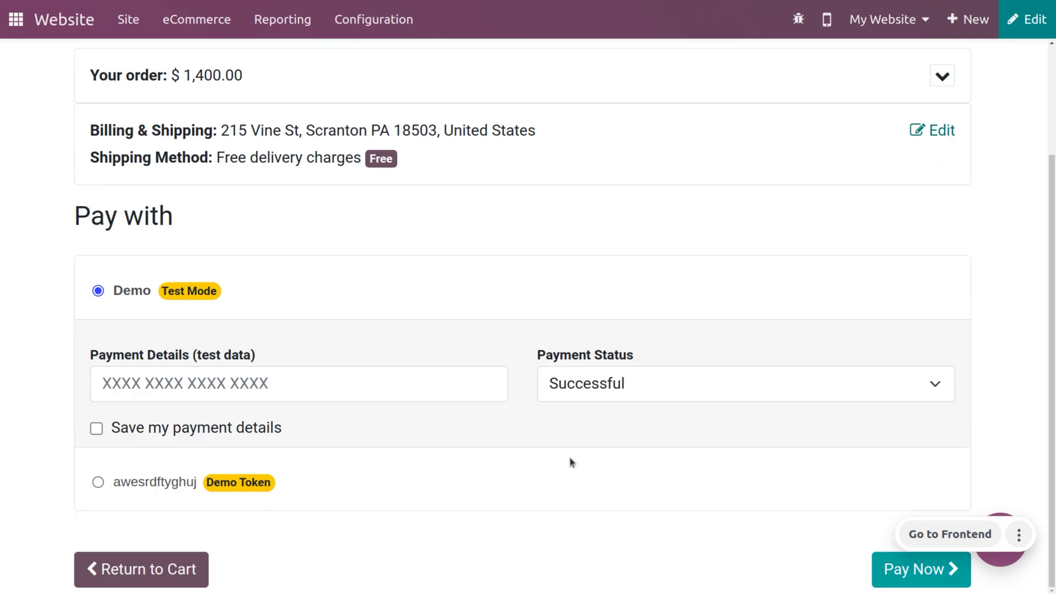
{"action": "left_click", "coordinate": [893, 567]}
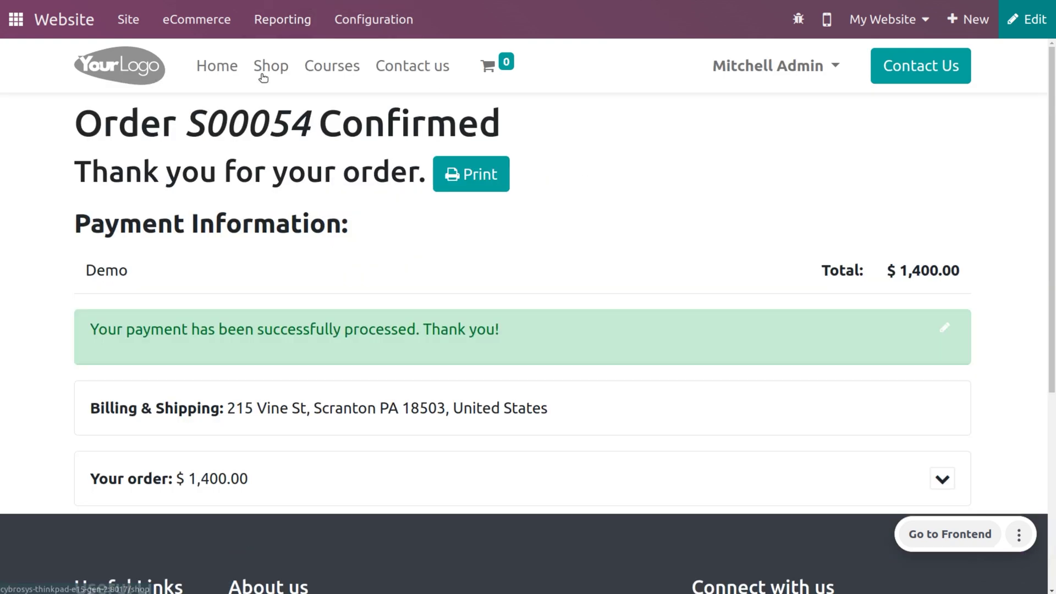
Return to the shop, search for "gift" and open the Gift Card product page.
{"action": "left_click", "coordinate": [268, 70]}
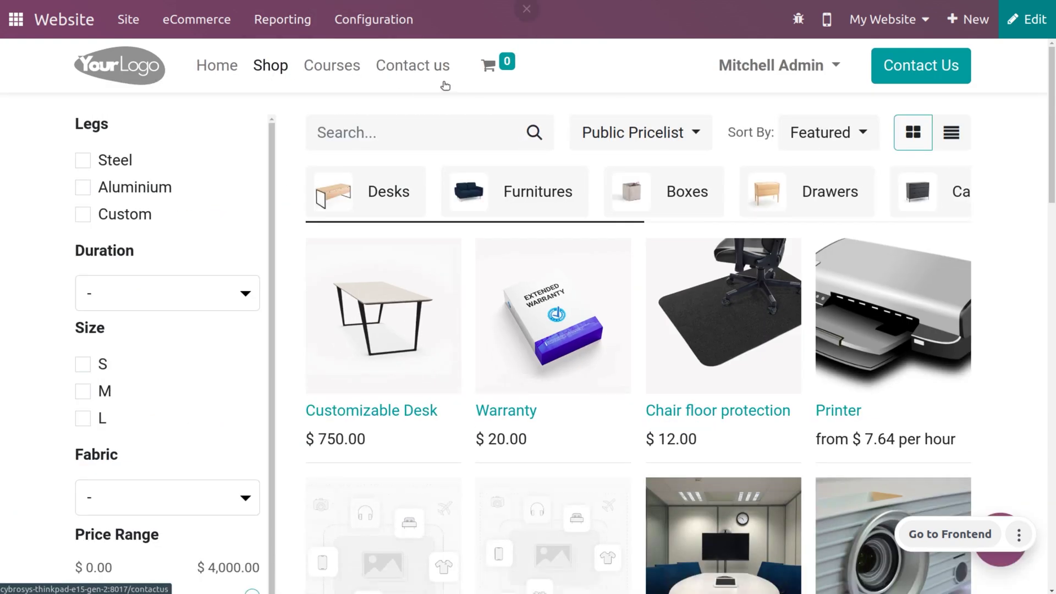
{"action": "left_click", "coordinate": [385, 130]}
{"action": "type", "text": "g"}
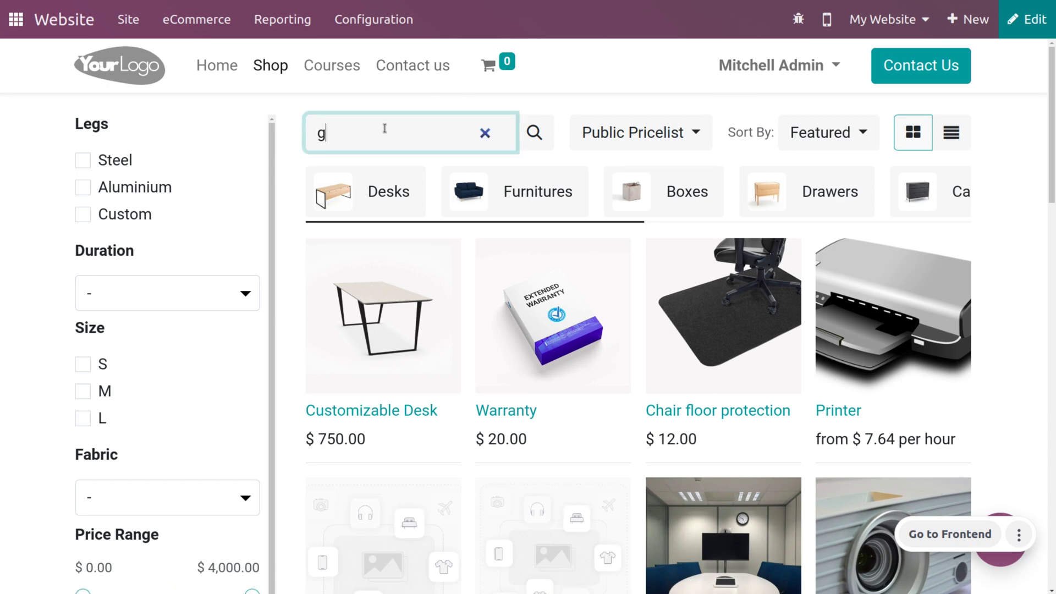
{"action": "type", "text": "ift"}
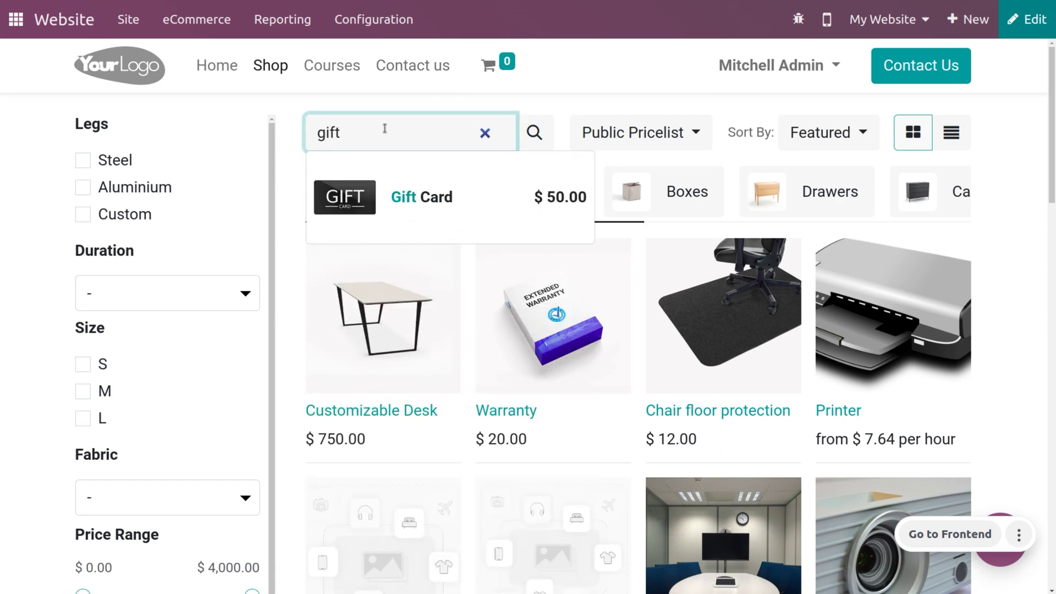
{"action": "left_click", "coordinate": [346, 196]}
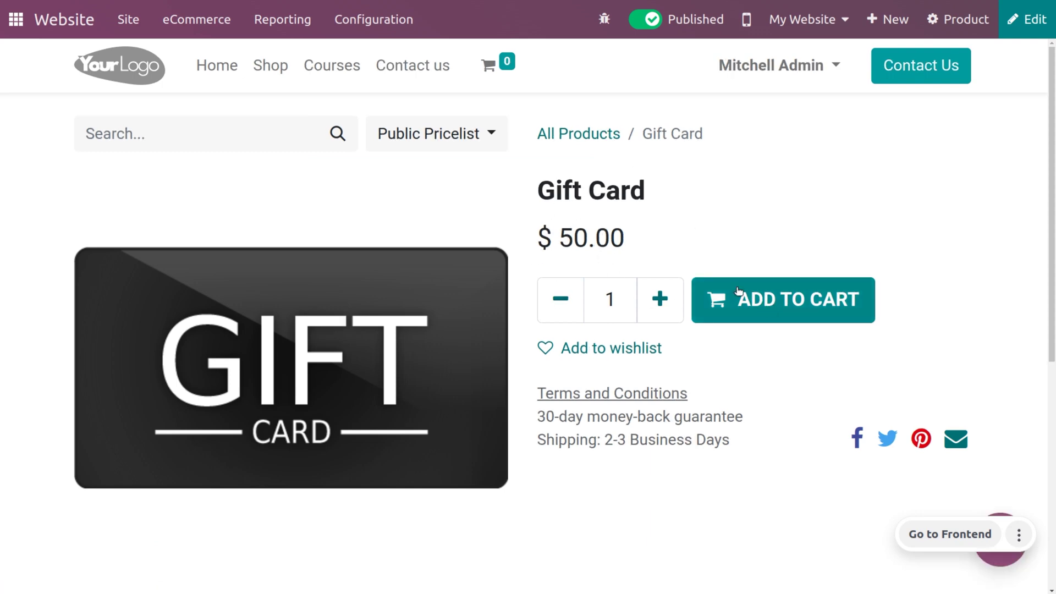
Set the Gift Card quantity to 1000 and add it to the cart.
{"action": "left_click", "coordinate": [615, 287]}
{"action": "type", "text": "000"}
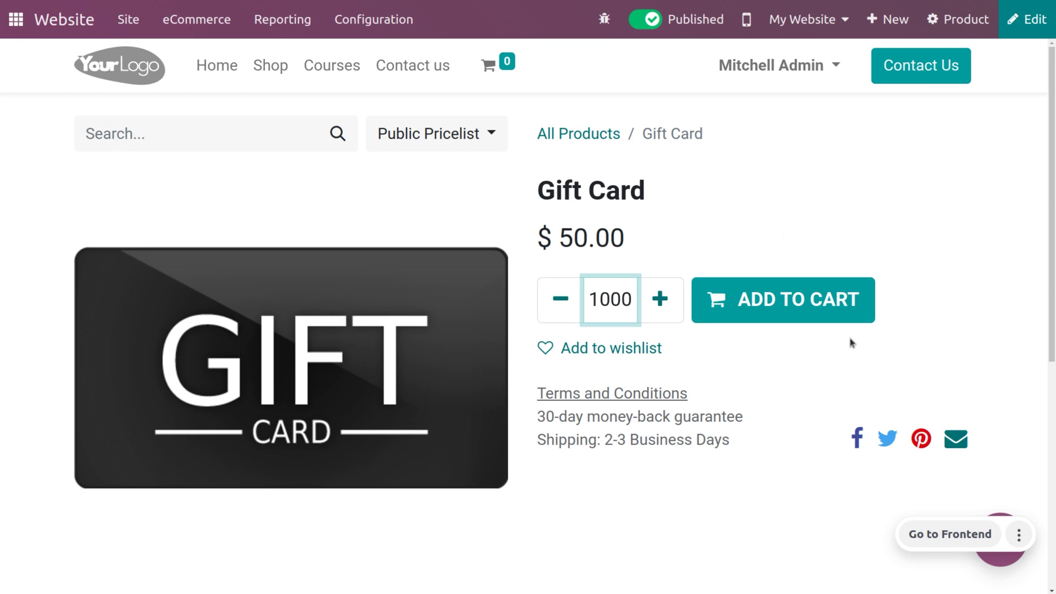
{"action": "left_click", "coordinate": [751, 305]}
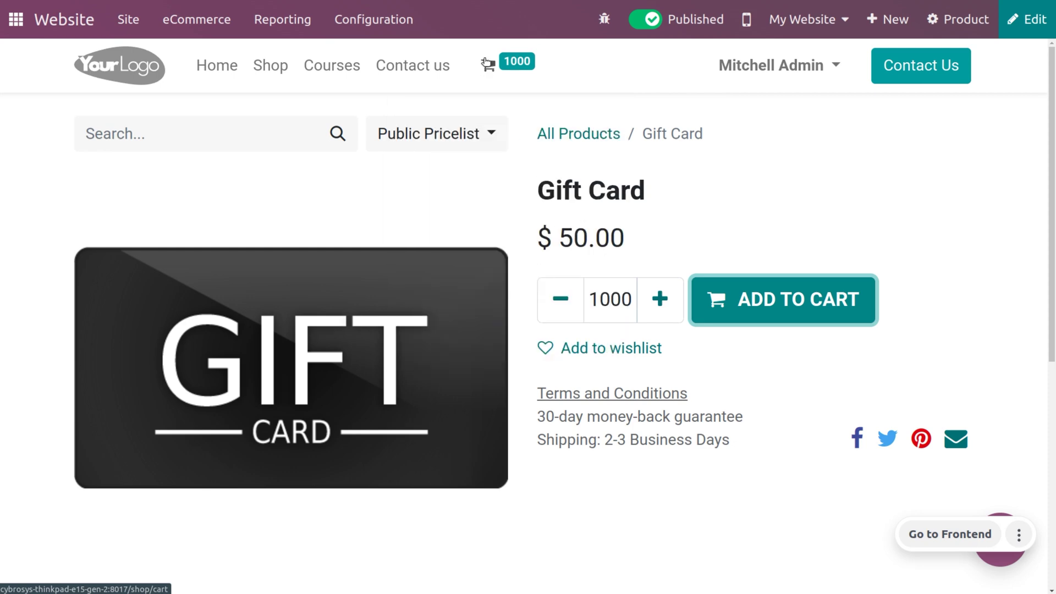
Open the cart, check out the gift card order and pay with the Demo payment method, leaving the payment status as Successful.
{"action": "left_click", "coordinate": [487, 67]}
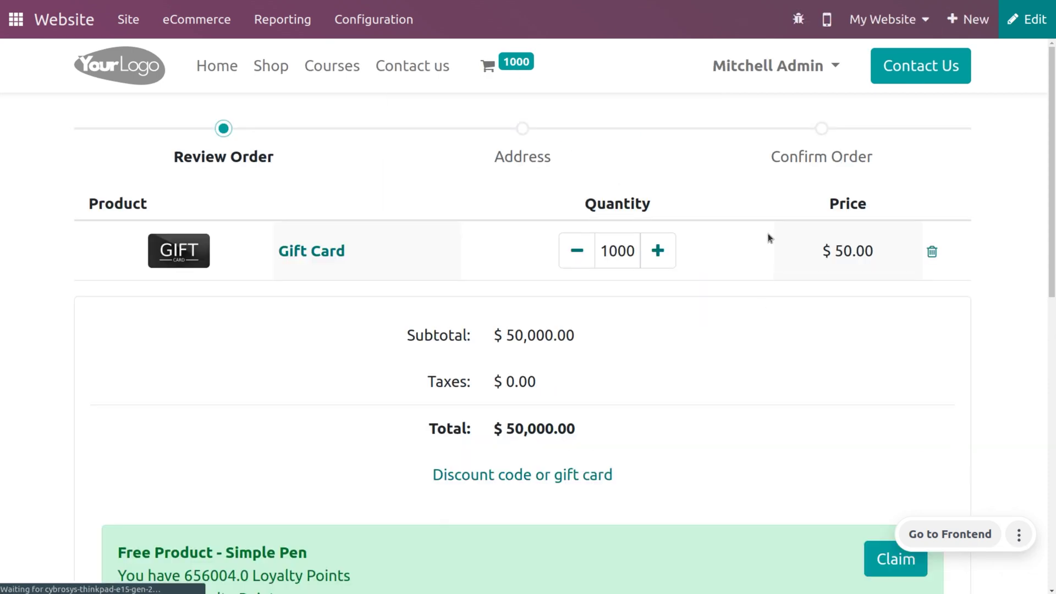
{"action": "scroll", "coordinate": [537, 382], "scroll_direction": "down", "scroll_amount": 4}
{"action": "scroll", "coordinate": [537, 383], "scroll_direction": "up", "scroll_amount": 4}
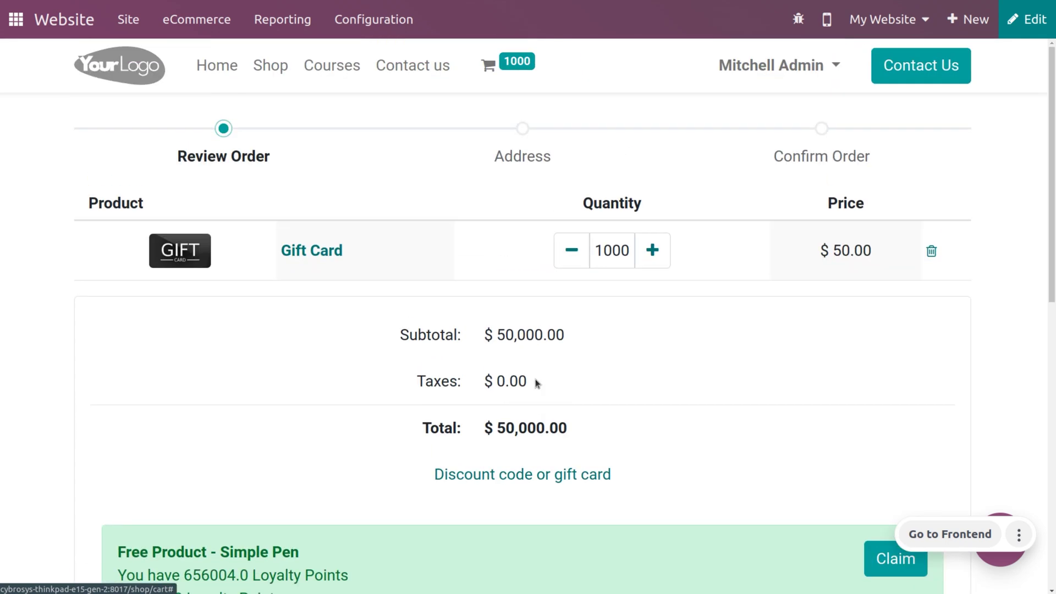
{"action": "scroll", "coordinate": [538, 382], "scroll_direction": "down", "scroll_amount": 6}
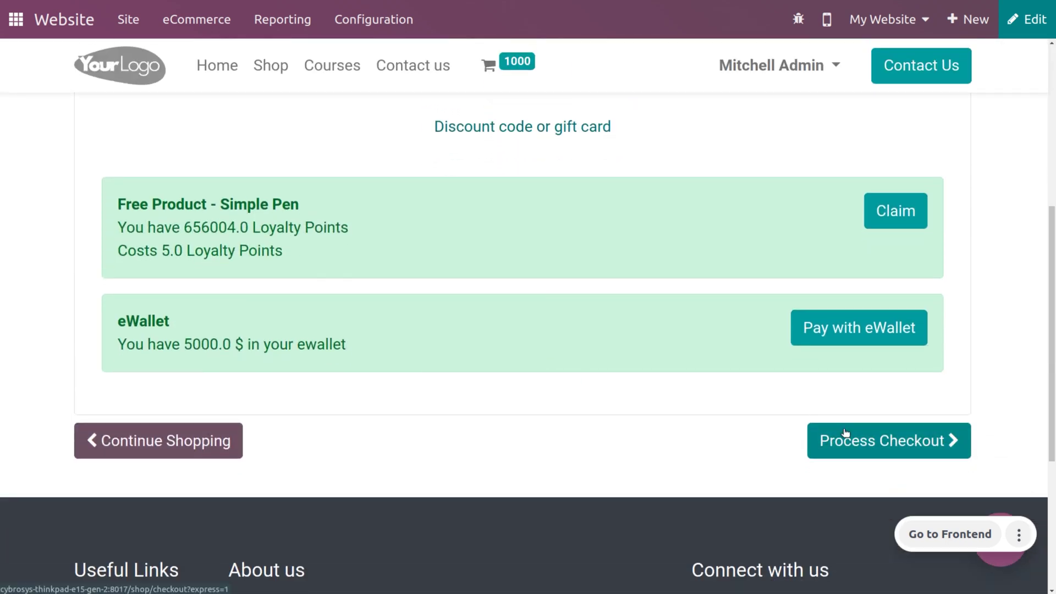
{"action": "left_click", "coordinate": [846, 433]}
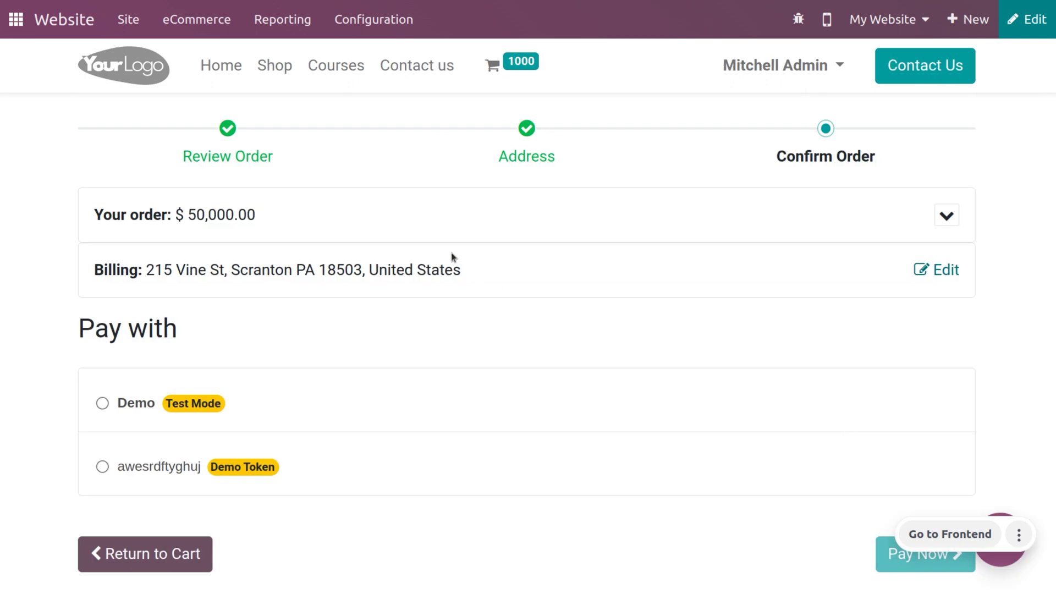
{"action": "left_click", "coordinate": [102, 404]}
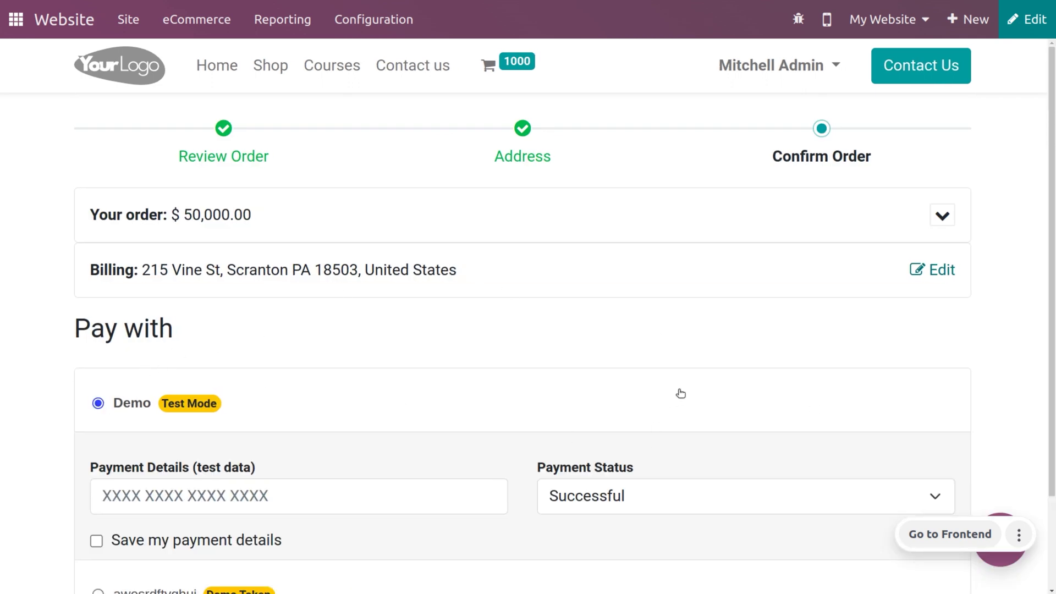
{"action": "scroll", "coordinate": [682, 391], "scroll_direction": "down", "scroll_amount": 2}
{"action": "left_click", "coordinate": [894, 571]}
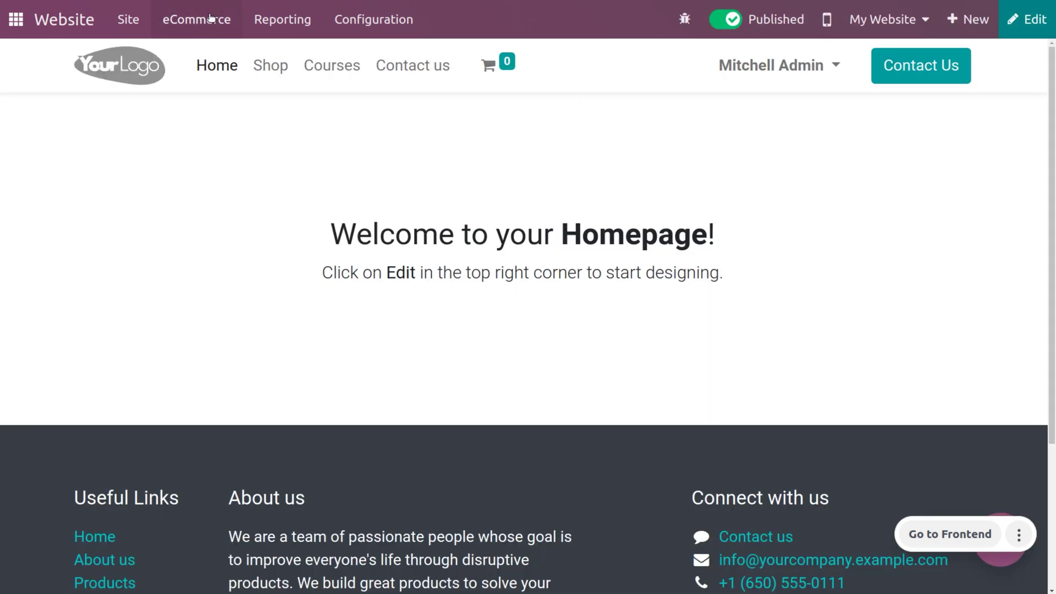
Go to the Gift cards & eWallet programs and open the list of cards belonging to the gift card program.
{"action": "left_click", "coordinate": [211, 18]}
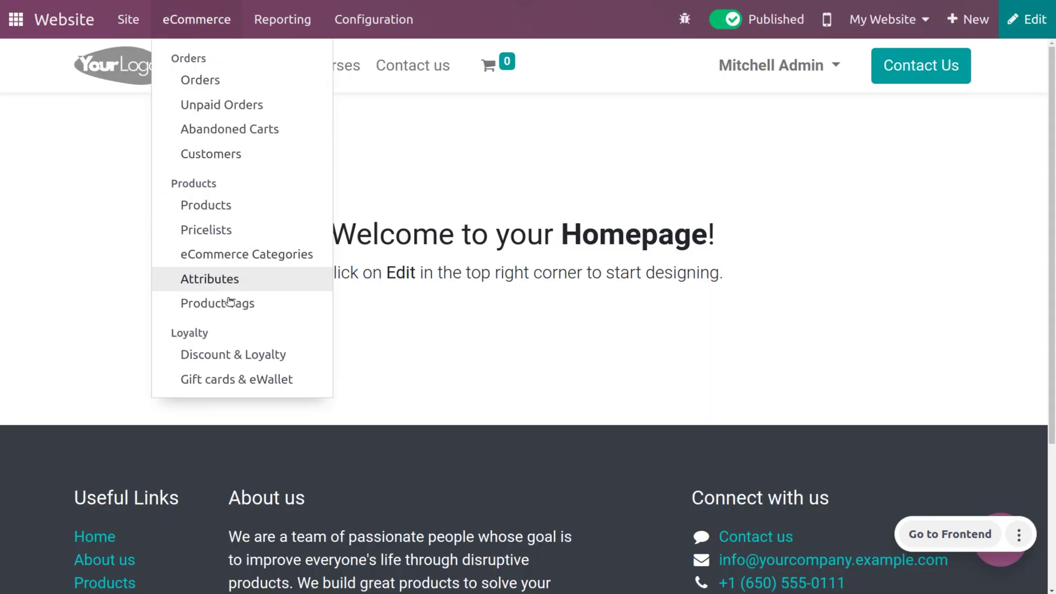
{"action": "left_click", "coordinate": [229, 379]}
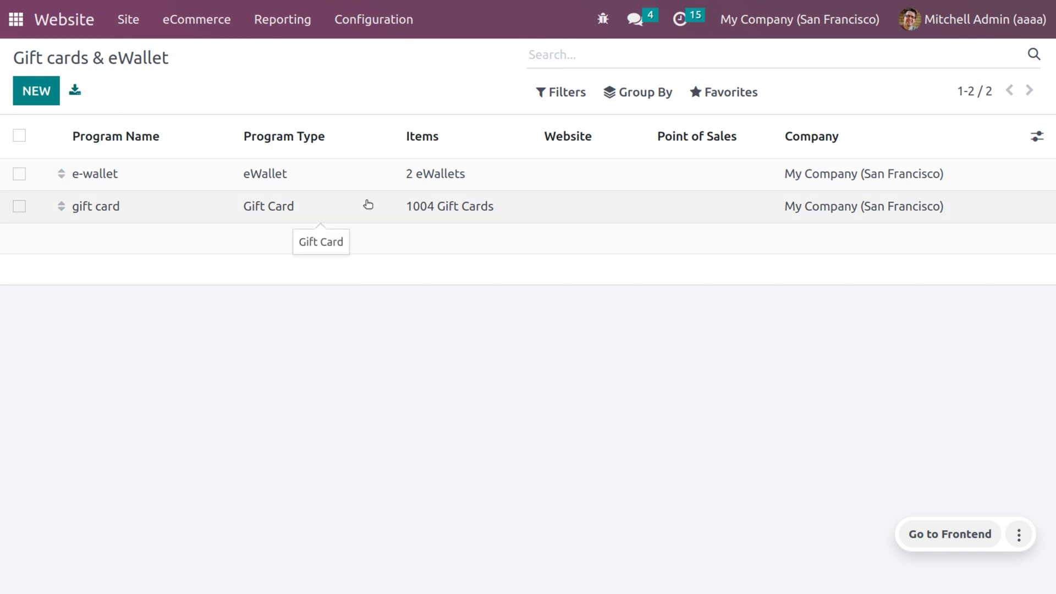
{"action": "left_click", "coordinate": [256, 211]}
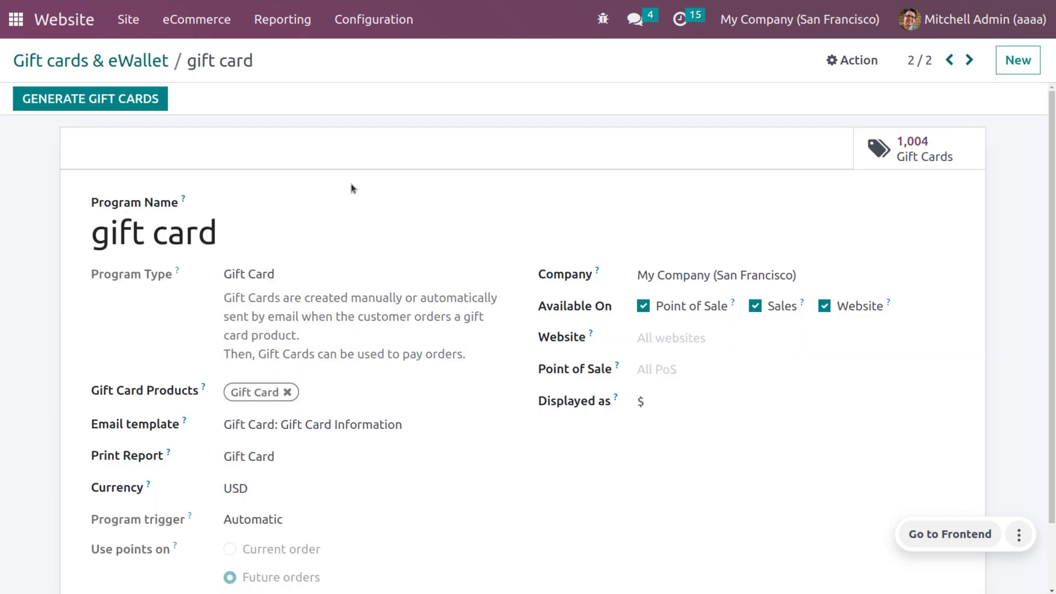
{"action": "left_click", "coordinate": [921, 144]}
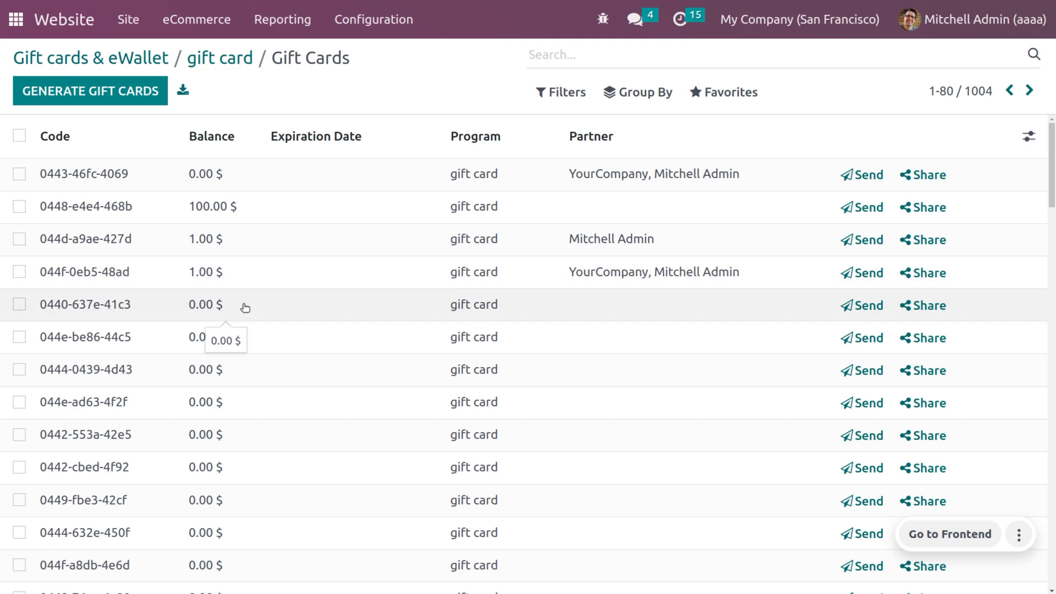
Open the first purchased gift card without a partner, fifth in the list, and set its balance to 1,000.00 $.
{"action": "left_click", "coordinate": [246, 308]}
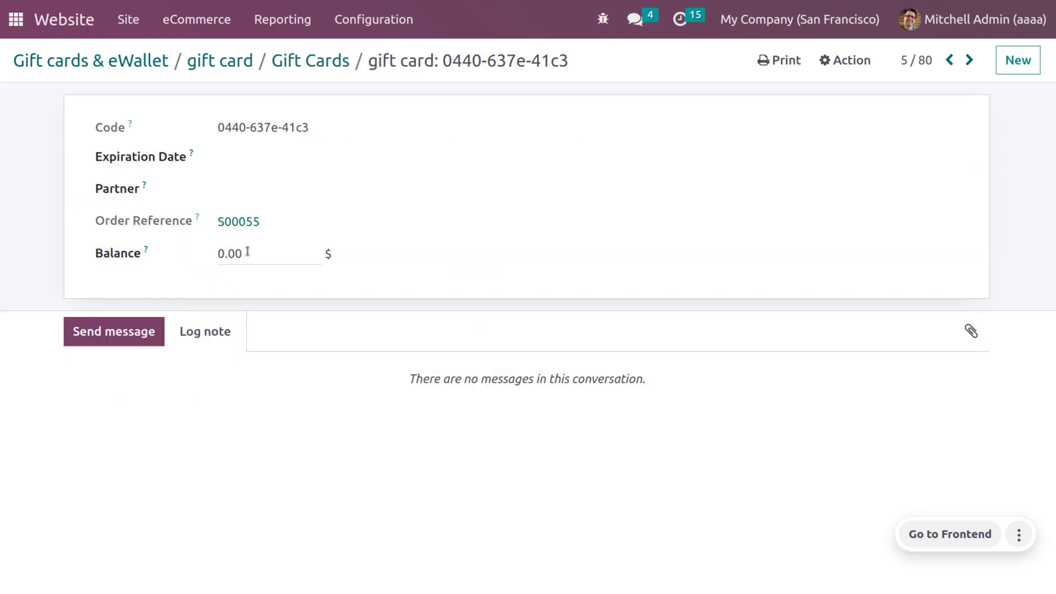
{"action": "left_click", "coordinate": [253, 253]}
{"action": "key", "text": "BackSpace"}
{"action": "key", "text": "BackSpace"}
{"action": "key", "text": "BackSpace"}
{"action": "key", "text": "BackSpace"}
Assign the YourCompany administrator contact as the gift card's partner, save the record and copy the card's code.
{"action": "left_click", "coordinate": [262, 185]}
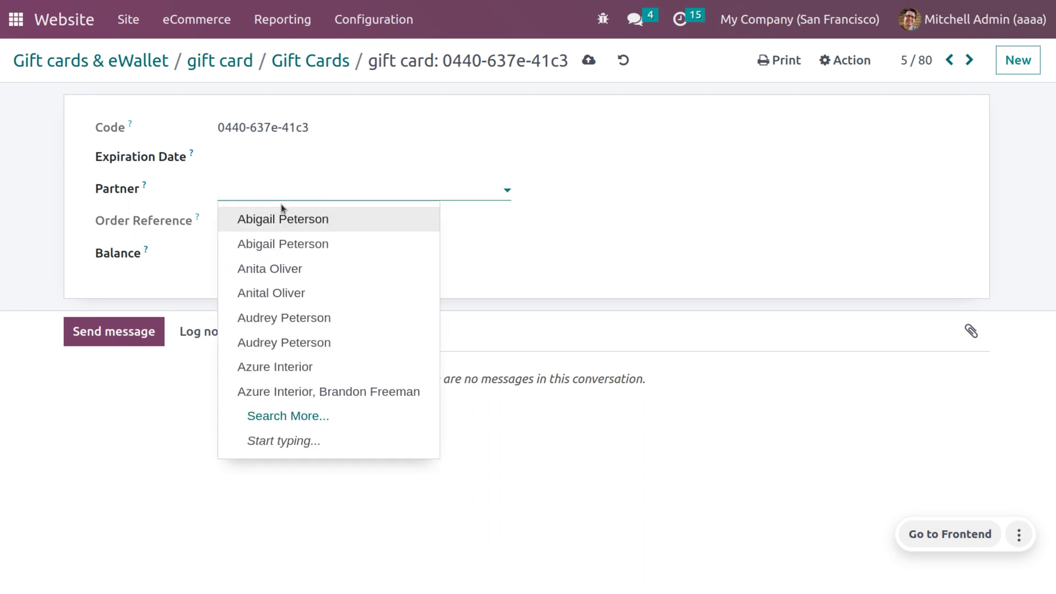
{"action": "type", "text": "mi"}
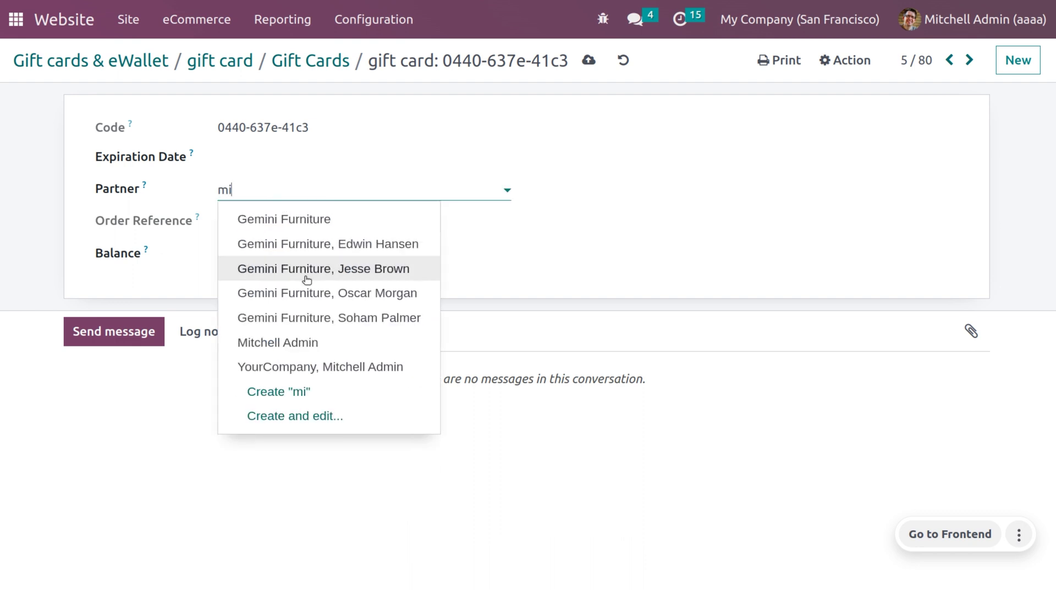
{"action": "left_click", "coordinate": [337, 367]}
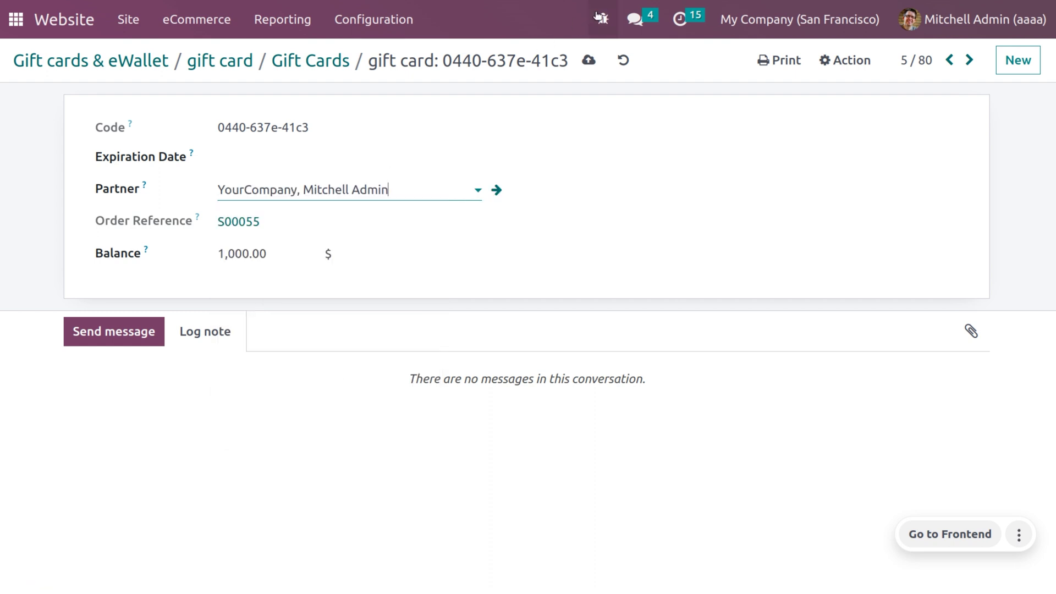
{"action": "left_click", "coordinate": [589, 61]}
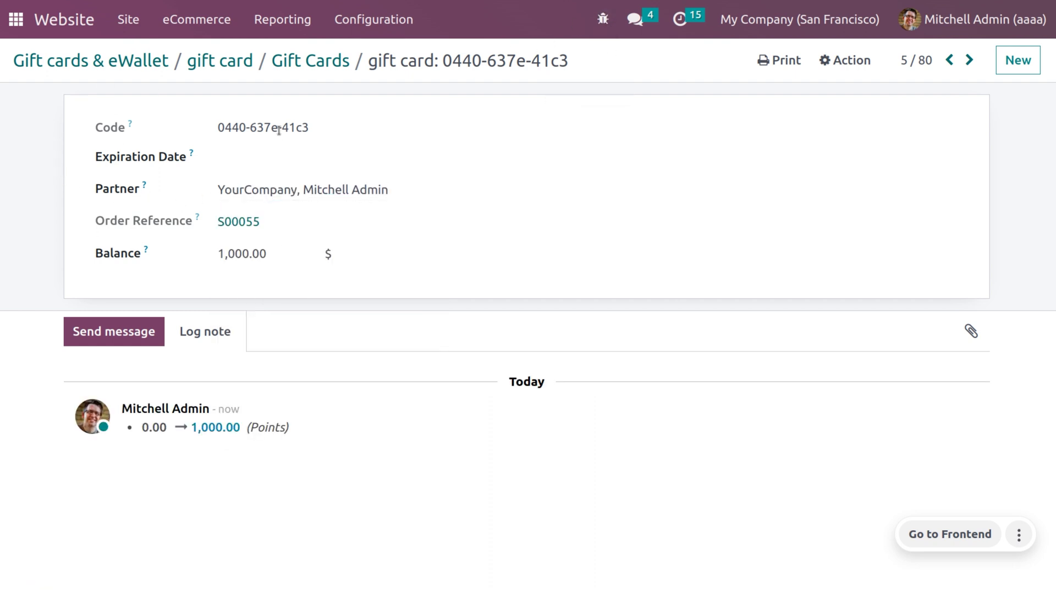
{"action": "triple_click", "coordinate": [297, 127]}
{"action": "key", "text": "ctrl+c"}
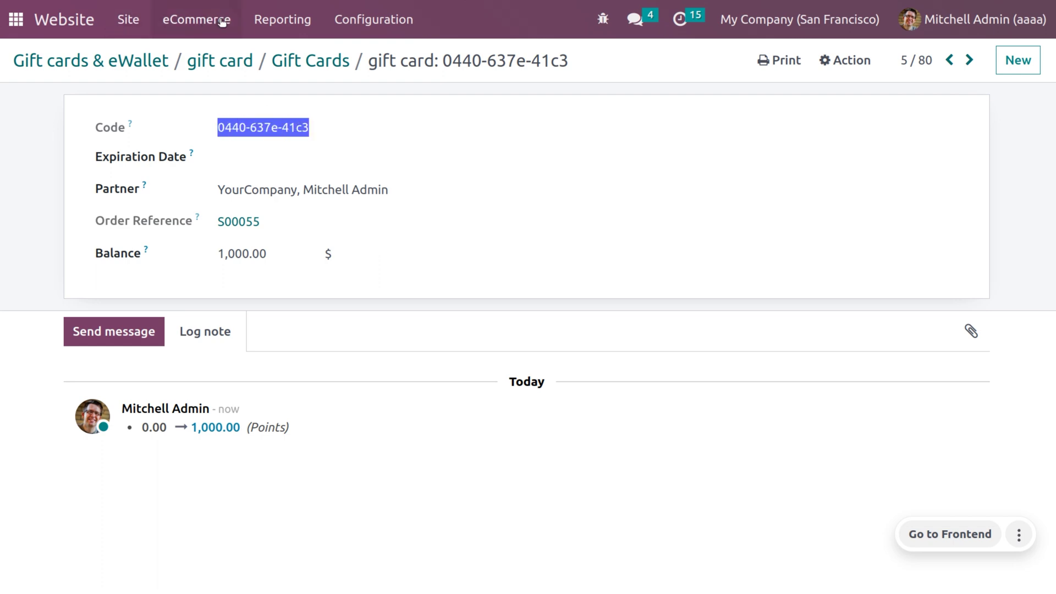
Return to the website shop and add one Large Meeting Table to the cart.
{"action": "left_click", "coordinate": [73, 22]}
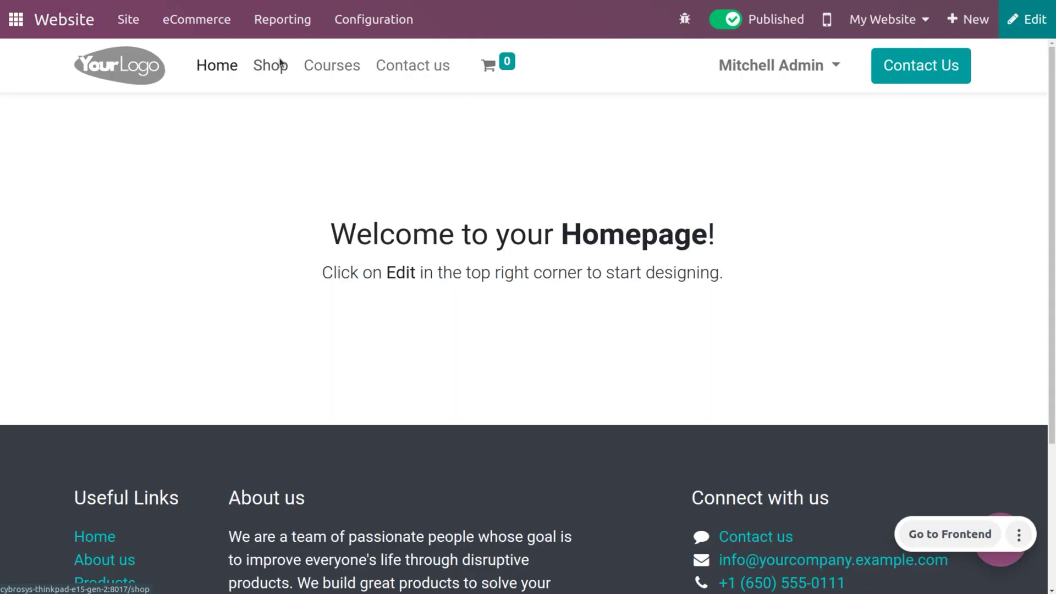
{"action": "left_click", "coordinate": [280, 64]}
{"action": "scroll", "coordinate": [467, 389], "scroll_direction": "down", "scroll_amount": 7}
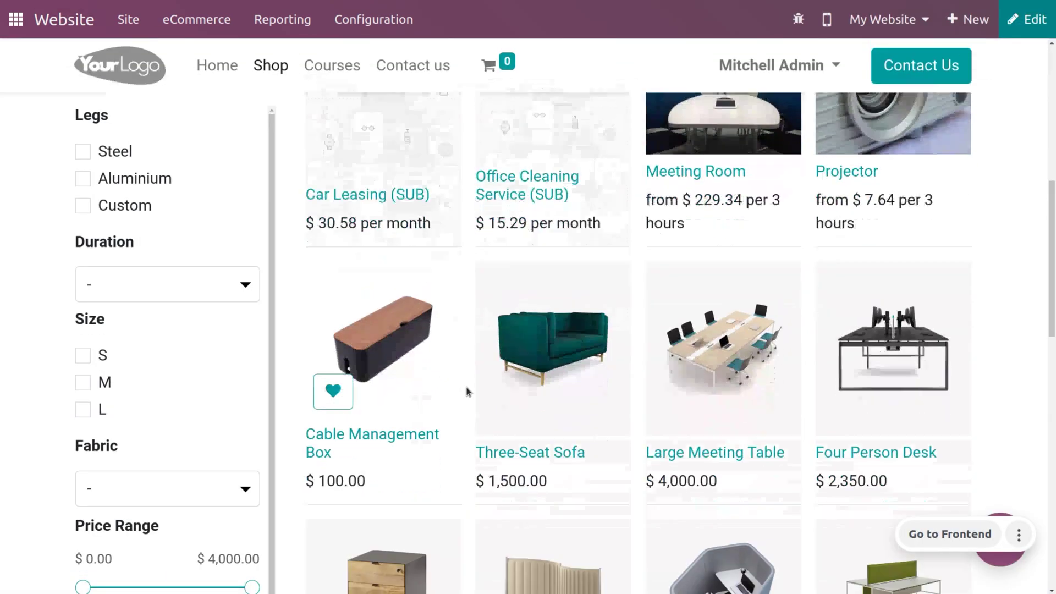
{"action": "scroll", "coordinate": [468, 390], "scroll_direction": "down", "scroll_amount": 6}
{"action": "scroll", "coordinate": [467, 389], "scroll_direction": "up", "scroll_amount": 4}
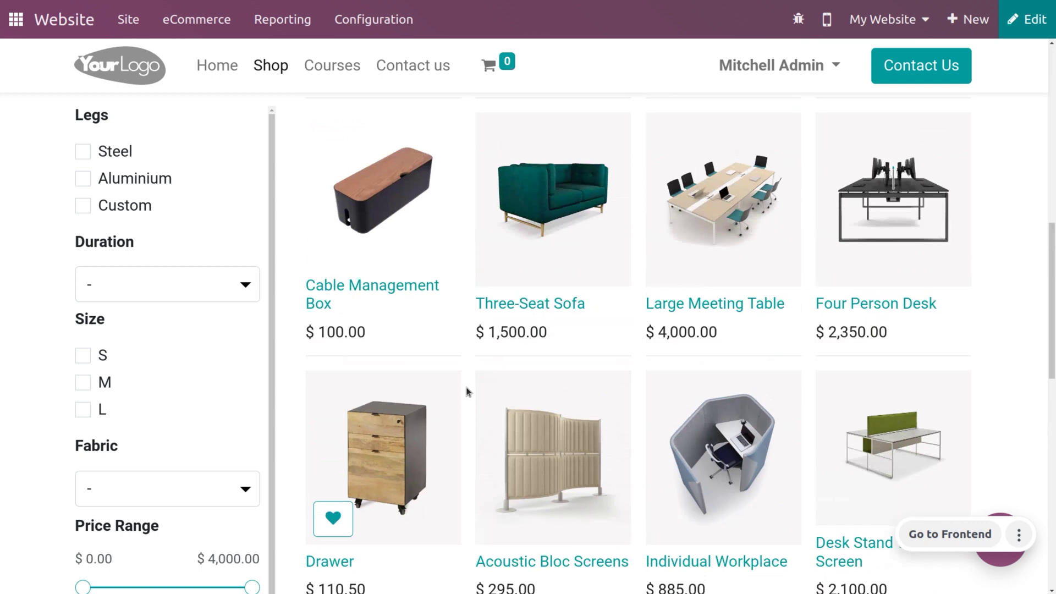
{"action": "left_click", "coordinate": [748, 242]}
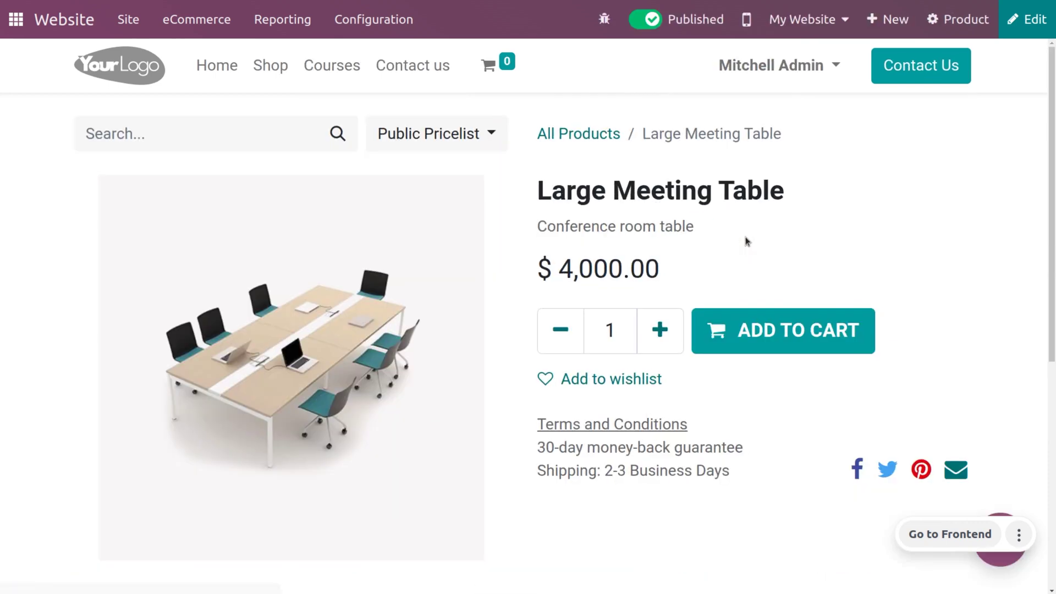
{"action": "left_click", "coordinate": [764, 340]}
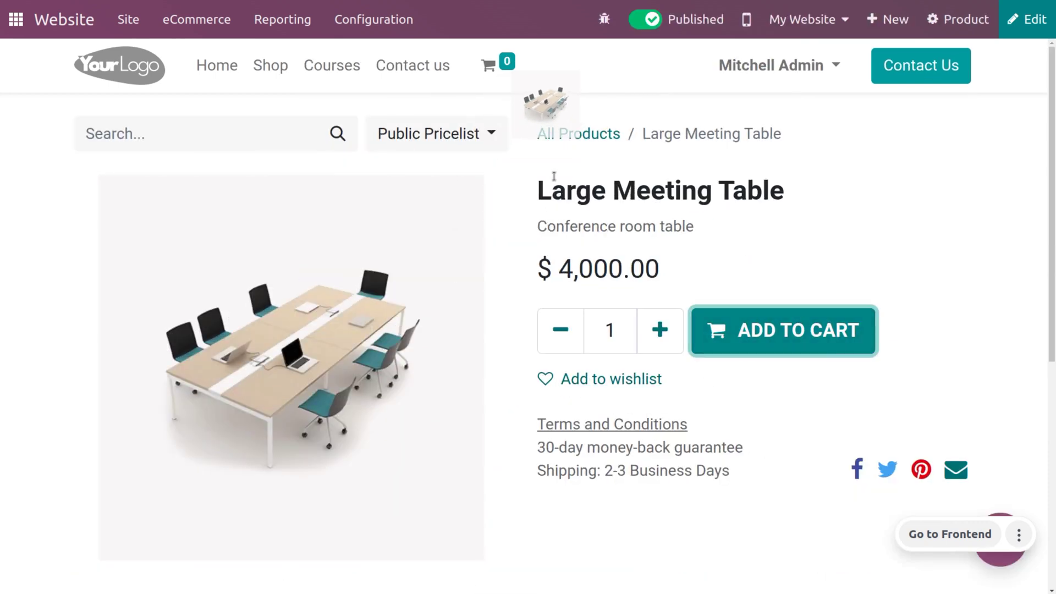
Open the cart and apply the copied gift card code to the Large Meeting Table order.
{"action": "left_click", "coordinate": [511, 60]}
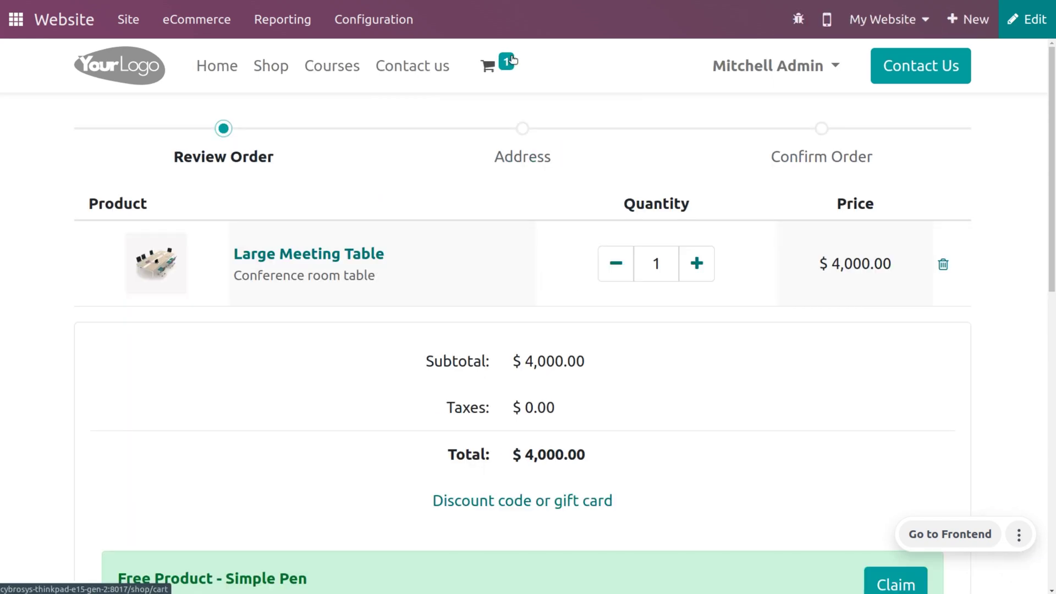
{"action": "scroll", "coordinate": [750, 397], "scroll_direction": "down", "scroll_amount": 3}
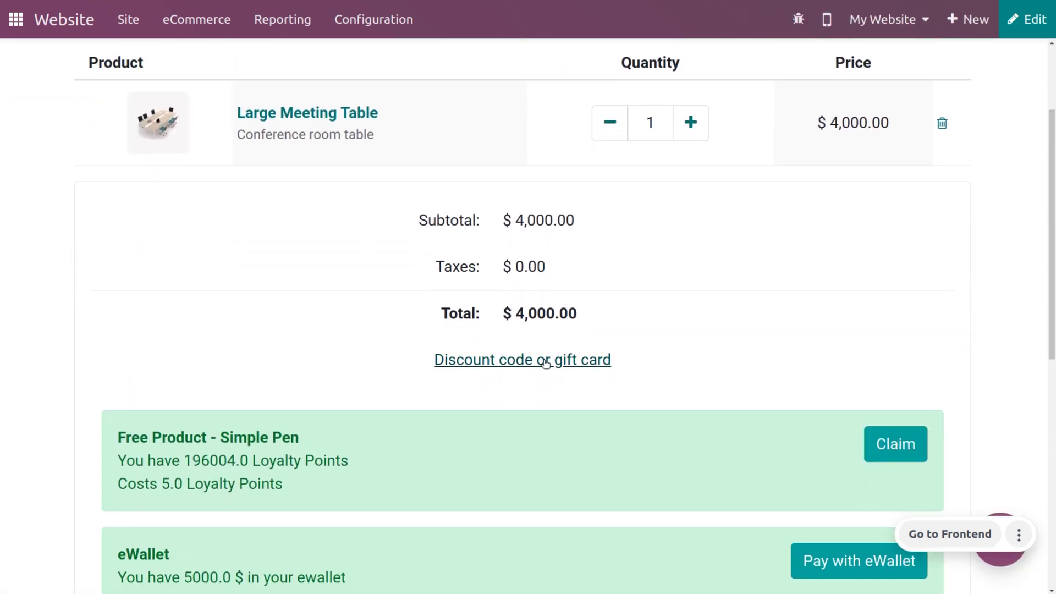
{"action": "left_click", "coordinate": [545, 361]}
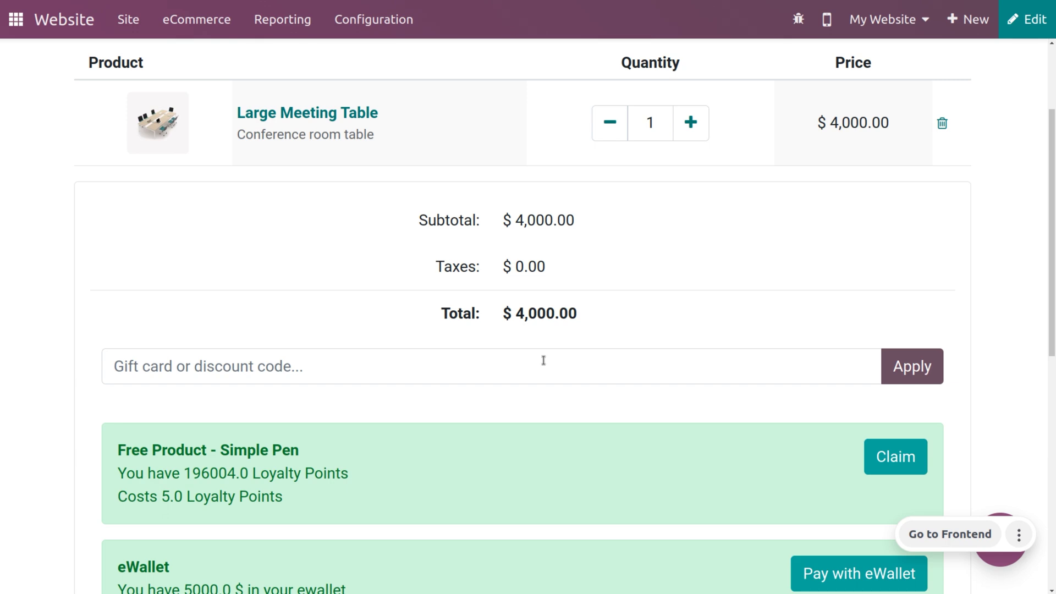
{"action": "left_click", "coordinate": [499, 353]}
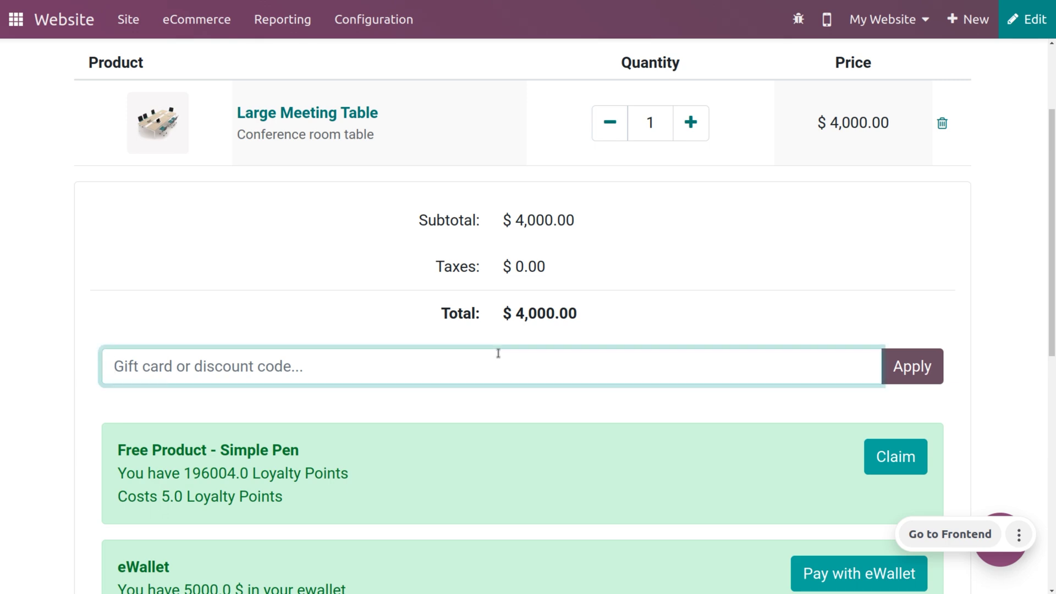
{"action": "key", "text": "ctrl+v"}
{"action": "left_click", "coordinate": [931, 375]}
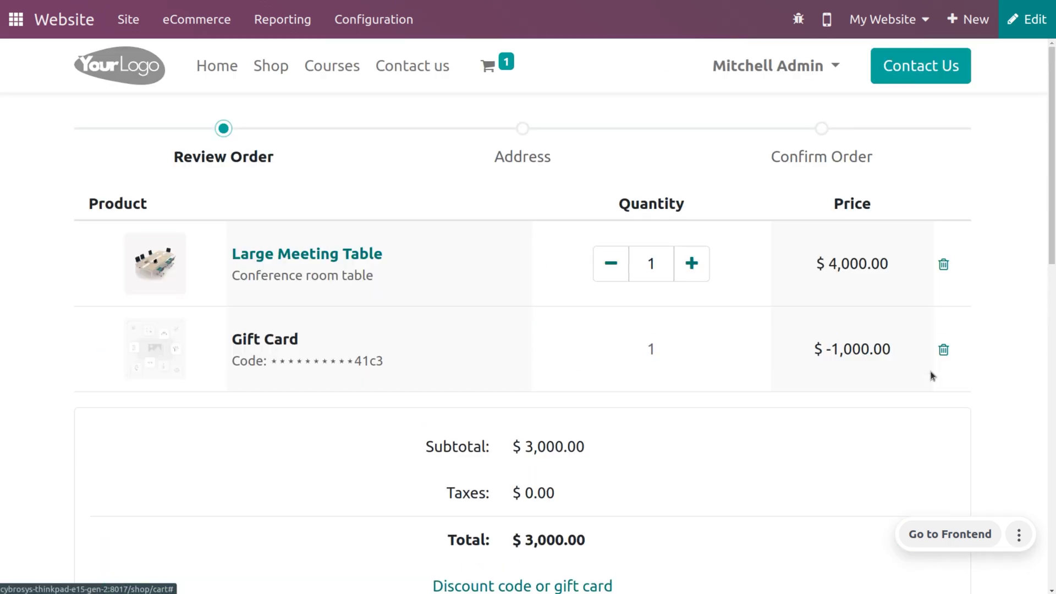
Check out the Large Meeting Table order and pay with the saved Demo Token payment method.
{"action": "scroll", "coordinate": [626, 408], "scroll_direction": "down", "scroll_amount": 3}
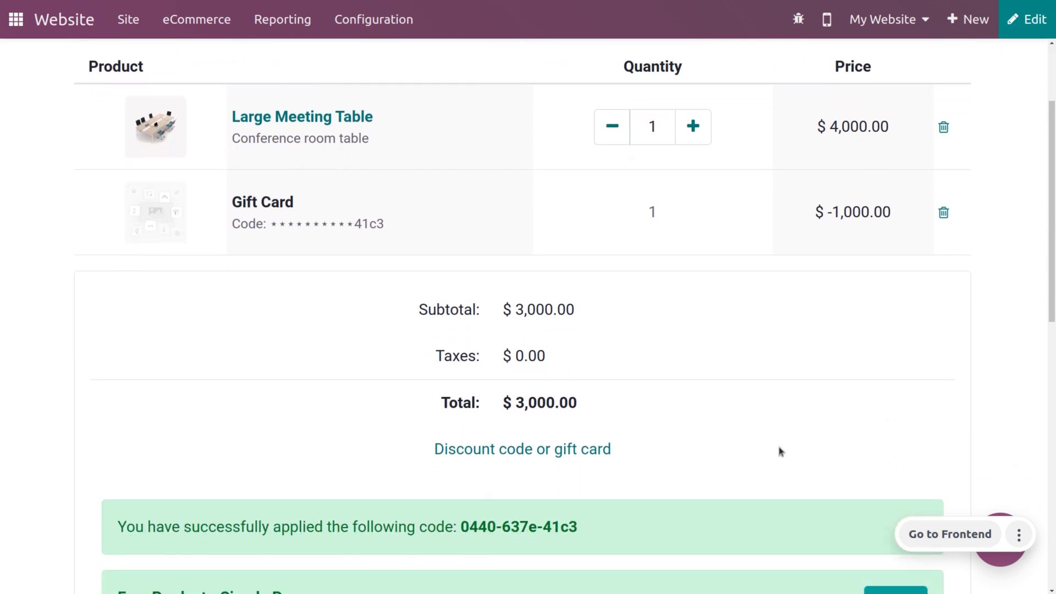
{"action": "scroll", "coordinate": [752, 443], "scroll_direction": "down", "scroll_amount": 5}
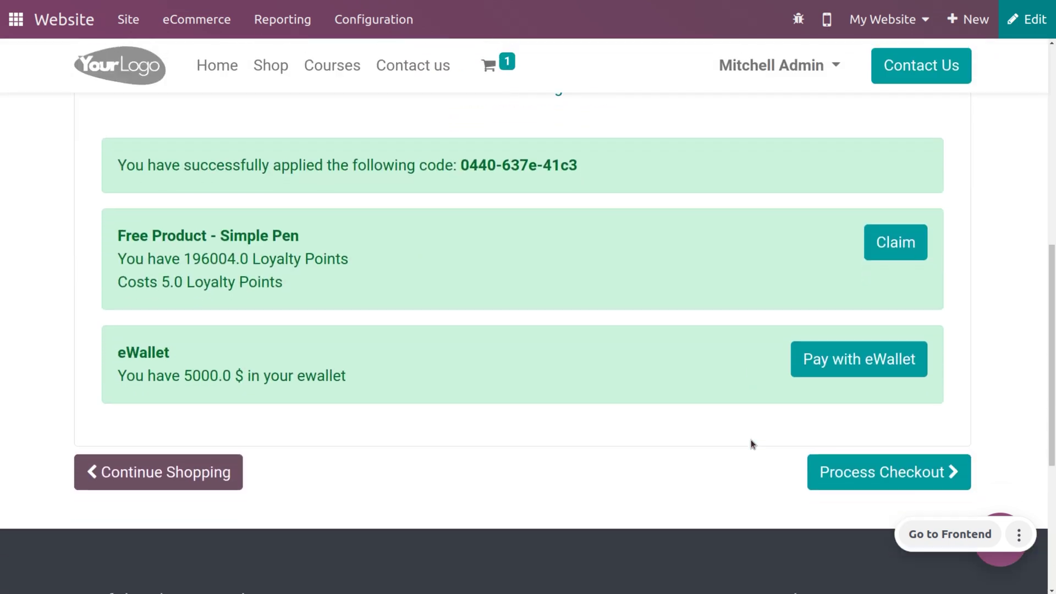
{"action": "left_click", "coordinate": [881, 482]}
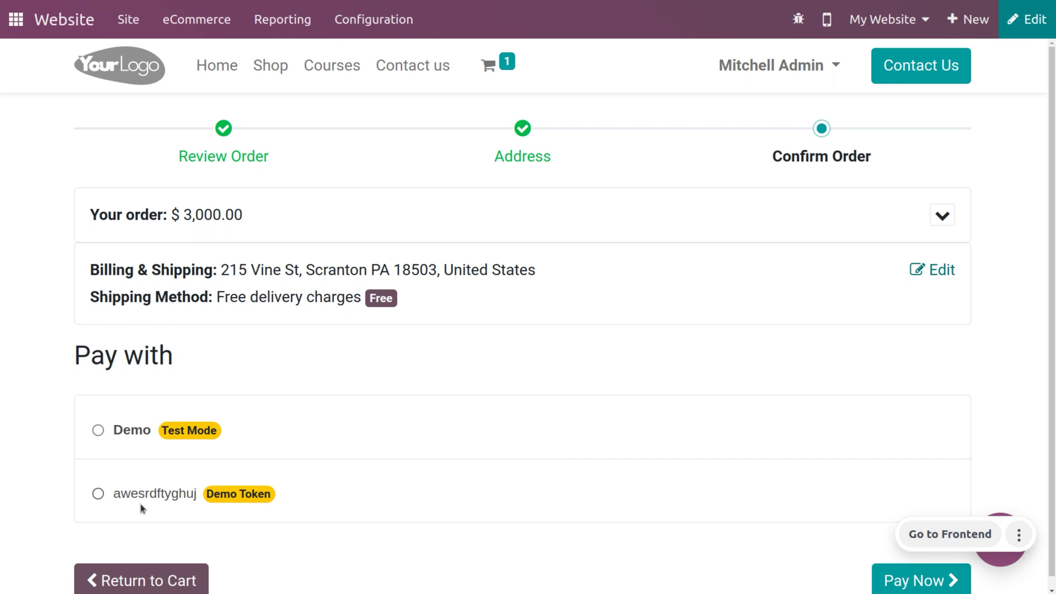
{"action": "left_click", "coordinate": [140, 504]}
{"action": "scroll", "coordinate": [494, 482], "scroll_direction": "down", "scroll_amount": 2}
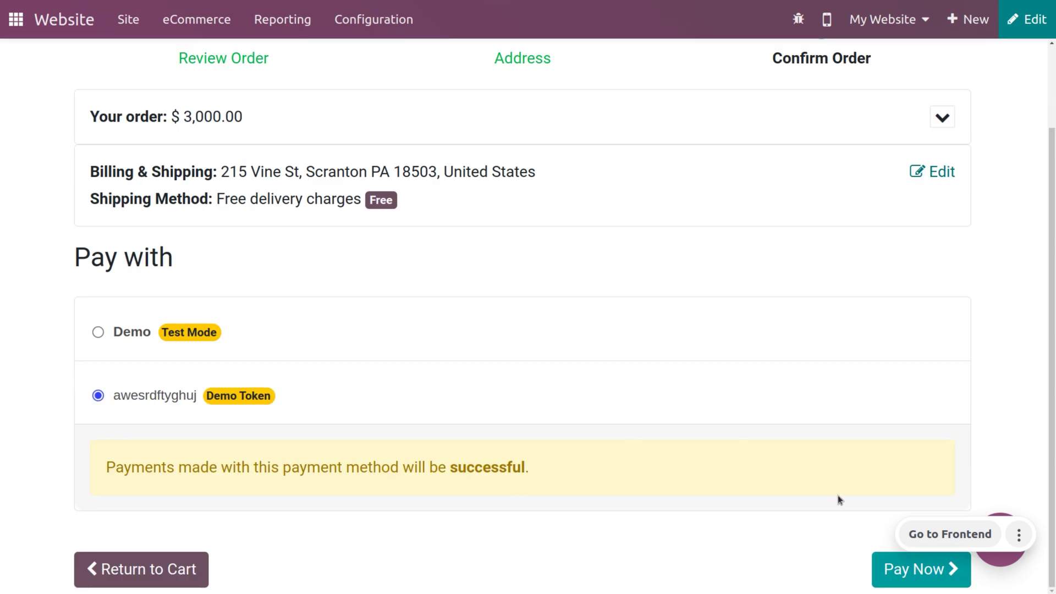
{"action": "left_click", "coordinate": [904, 559]}
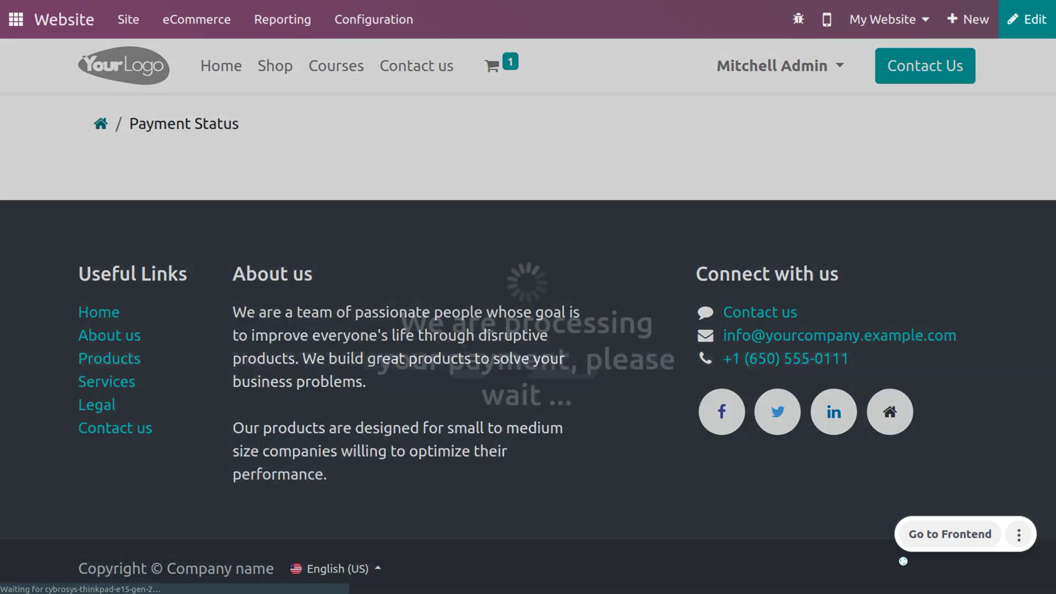